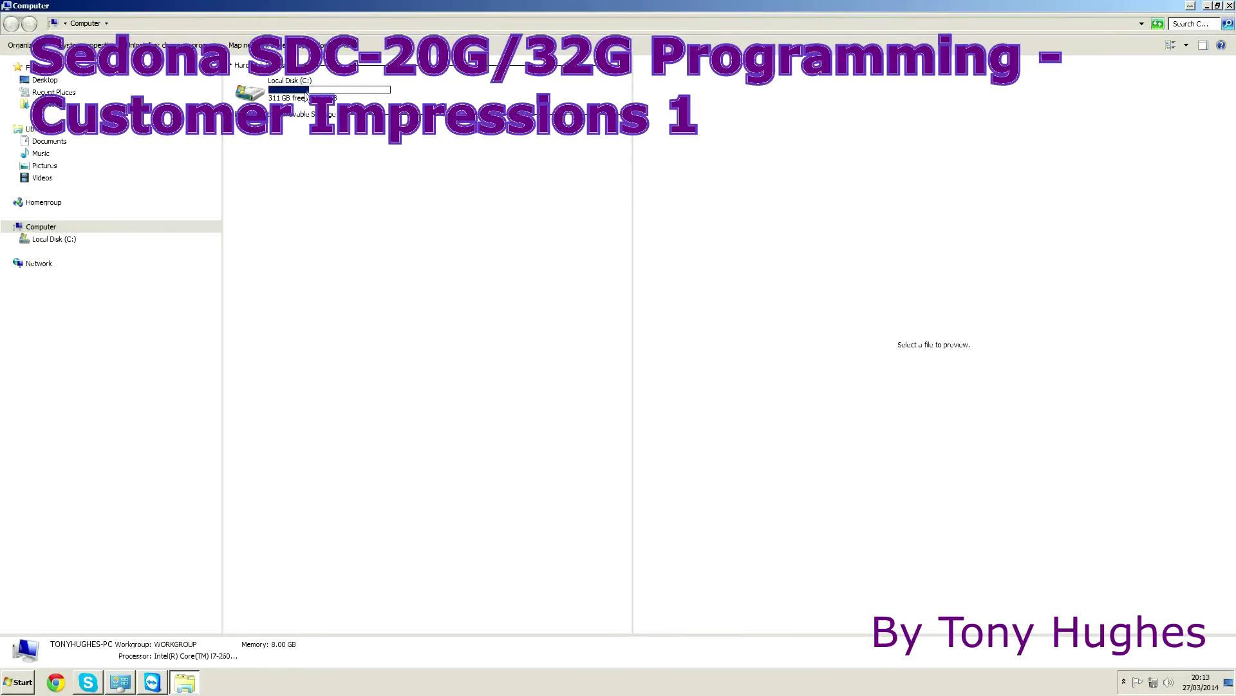
# - Browse C:\cpt8\cpt-dev_2014032_1_MM\cpt-dev_2014032_1_MM\cpt-dev and launch the cpt application
pyautogui.doubleClick(306, 94)
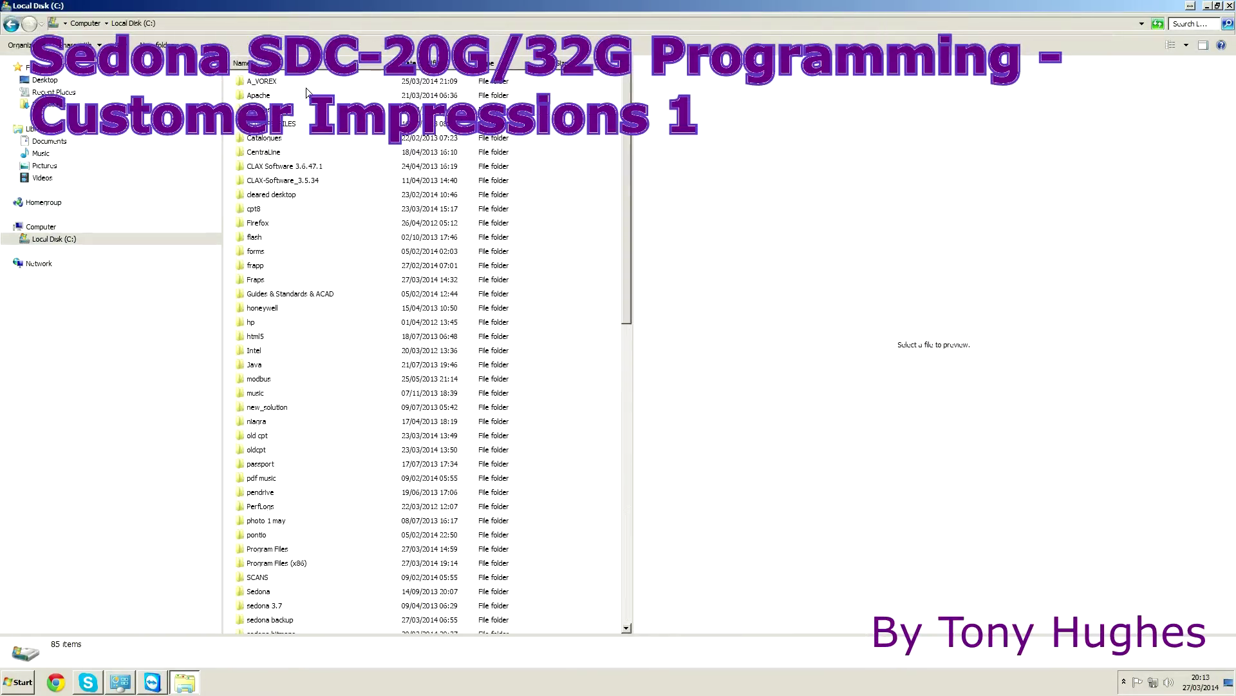
pyautogui.doubleClick(272, 212)
pyautogui.doubleClick(264, 79)
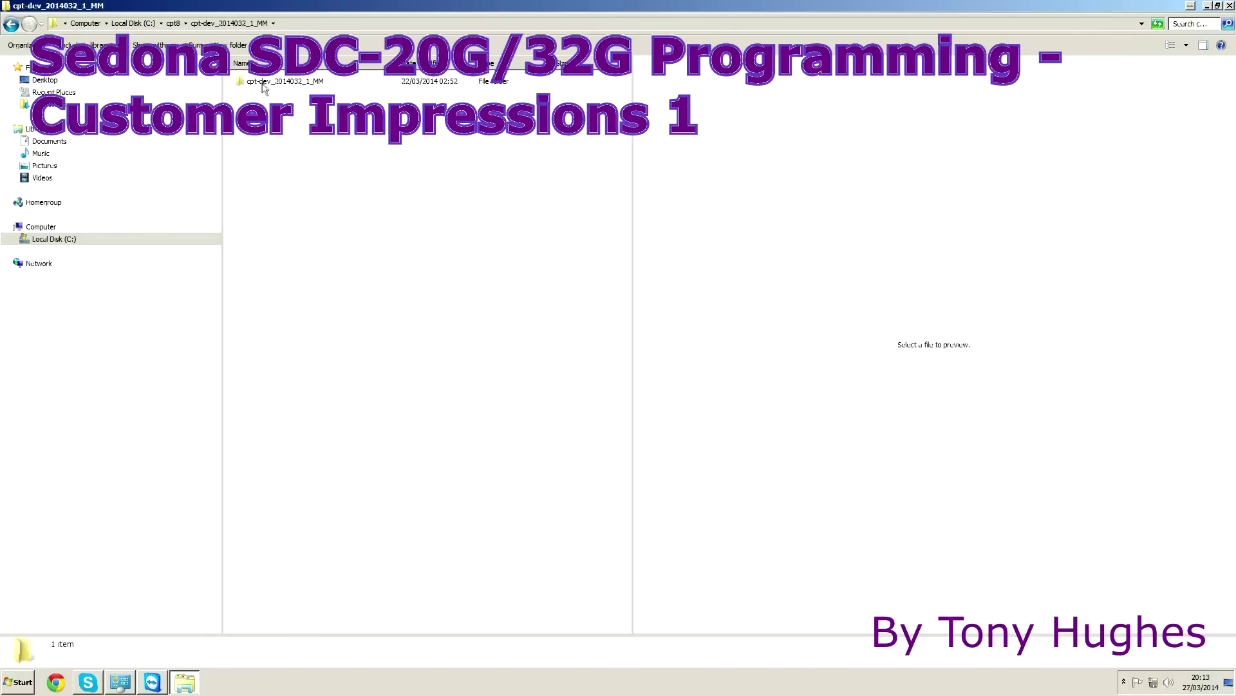
pyautogui.doubleClick(263, 82)
pyautogui.doubleClick(261, 83)
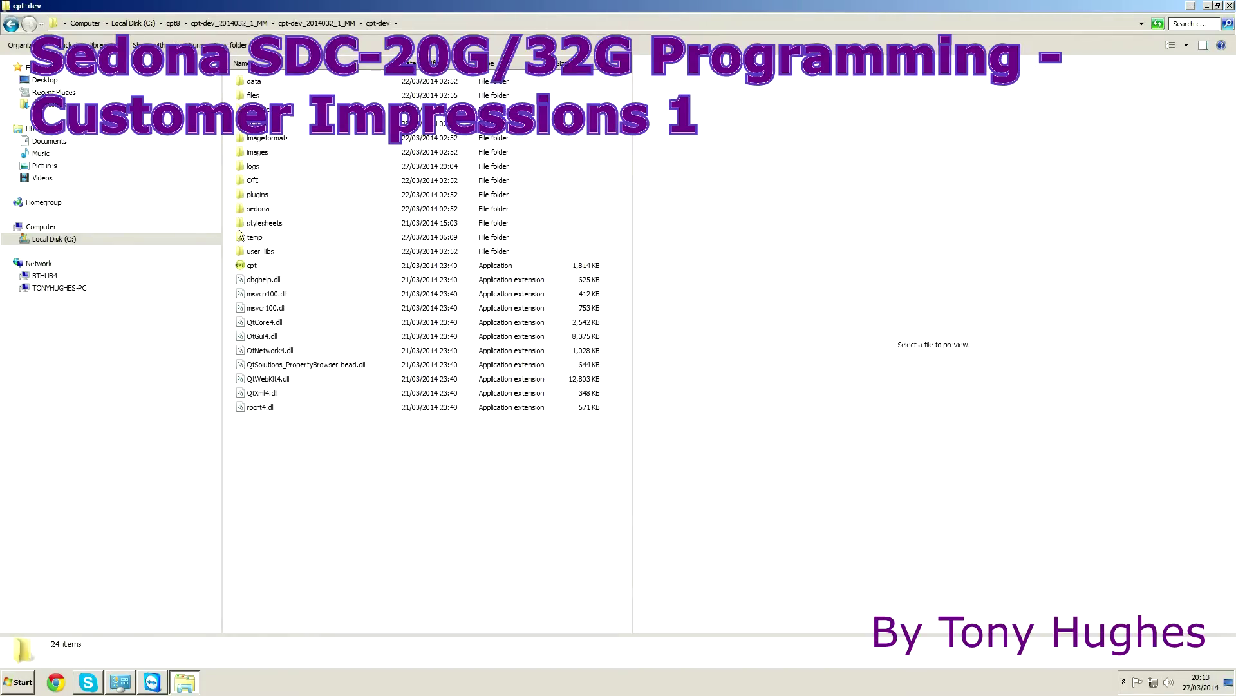
pyautogui.doubleClick(250, 265)
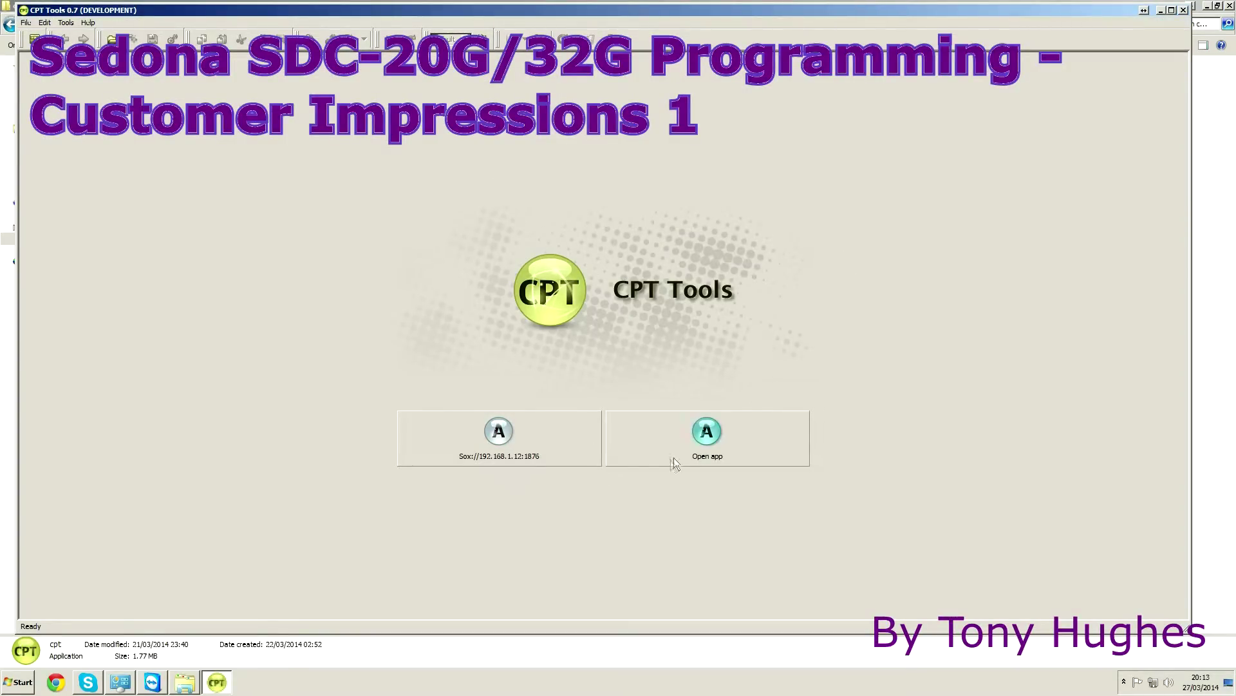
# - Connect over Sox to the SDC-xG controller at 192.168.1.12:1876
pyautogui.click(563, 434)
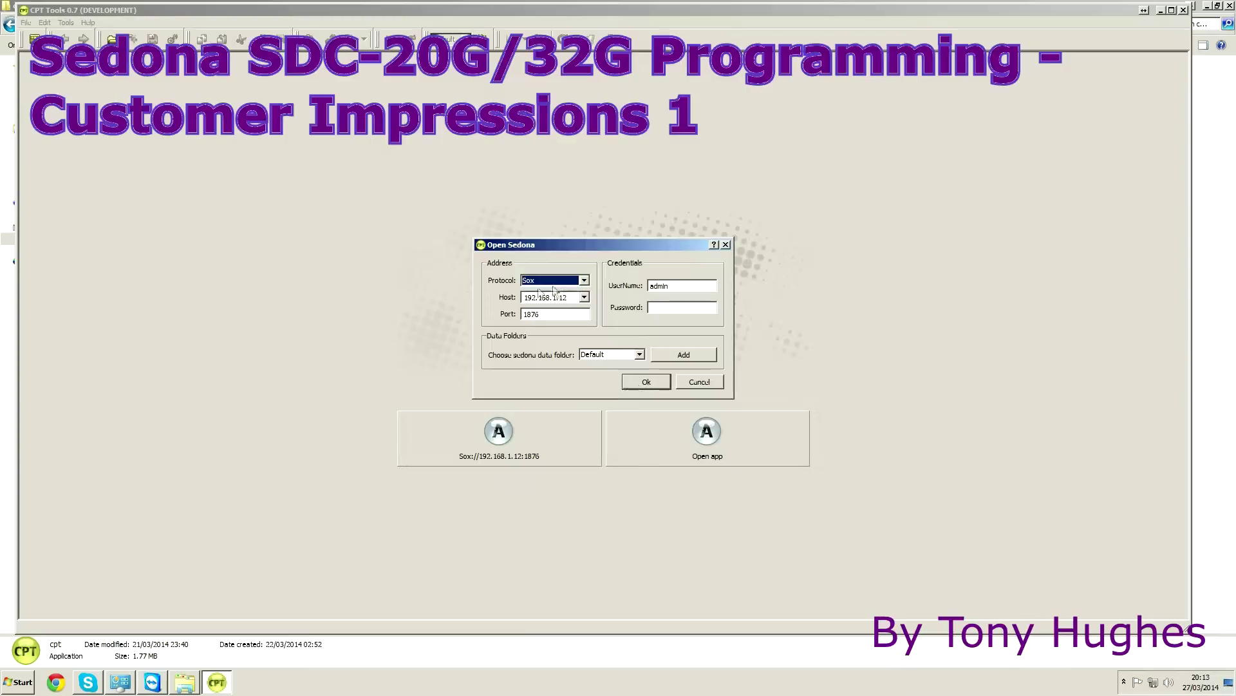
pyautogui.click(646, 382)
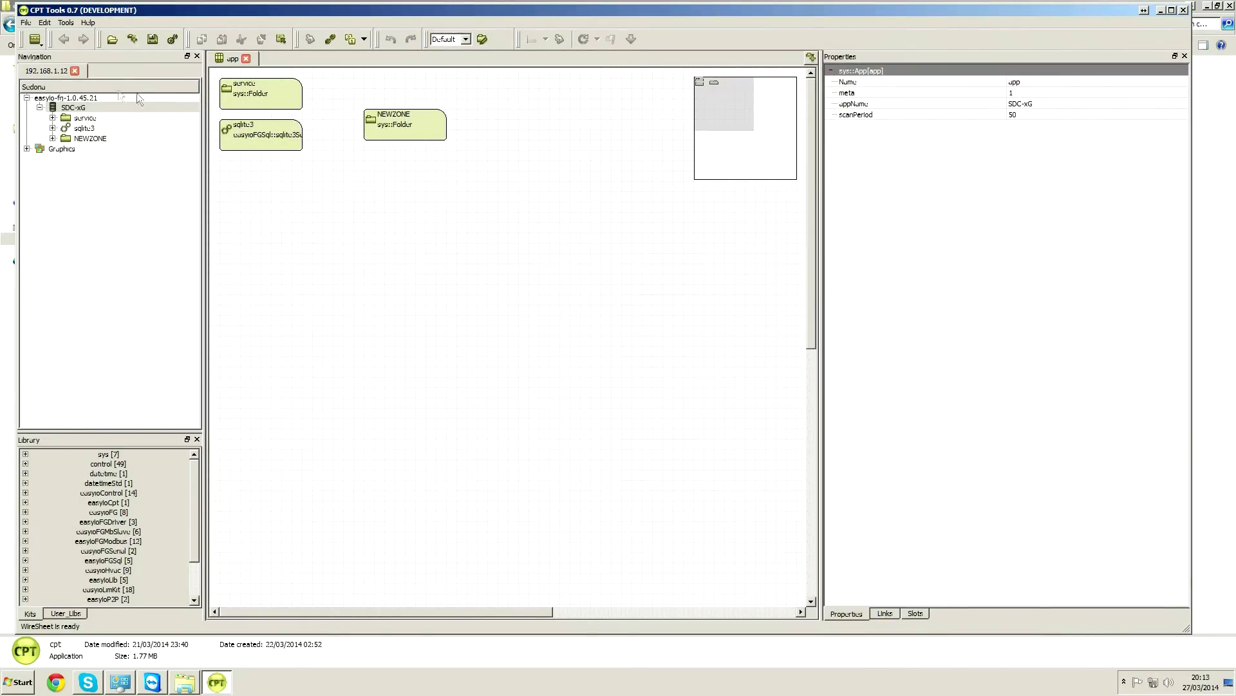
# - Expand service and WIRE1 to list UI, ROOM1, ROOM2, PID, Ramp, SWITCH, LAMP and TEMP
pyautogui.click(54, 119)
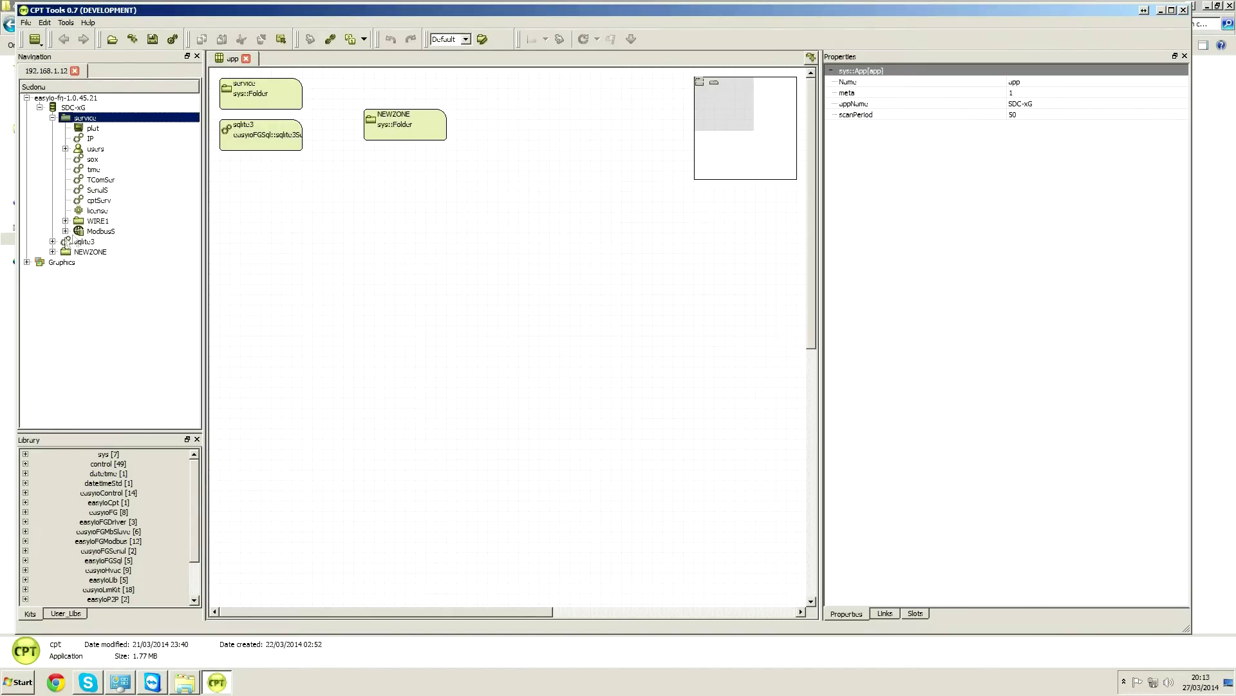
pyautogui.click(71, 223)
pyautogui.click(66, 222)
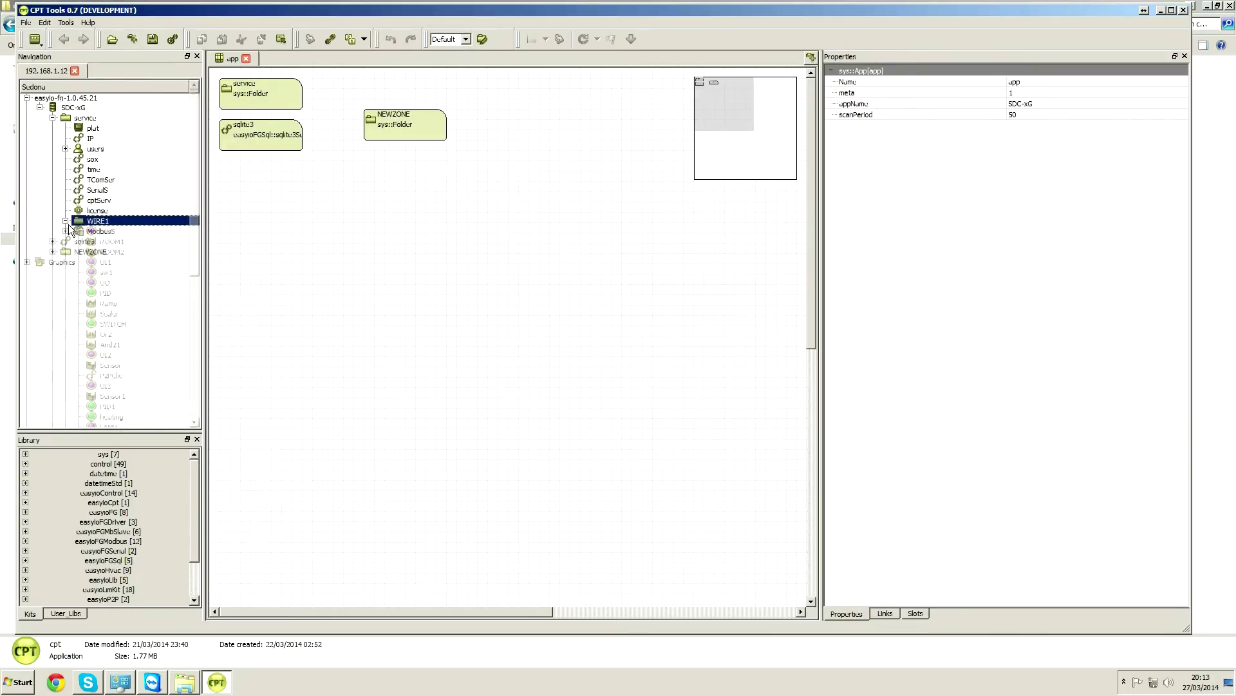
pyautogui.moveTo(190, 167); pyautogui.dragTo(195, 225)
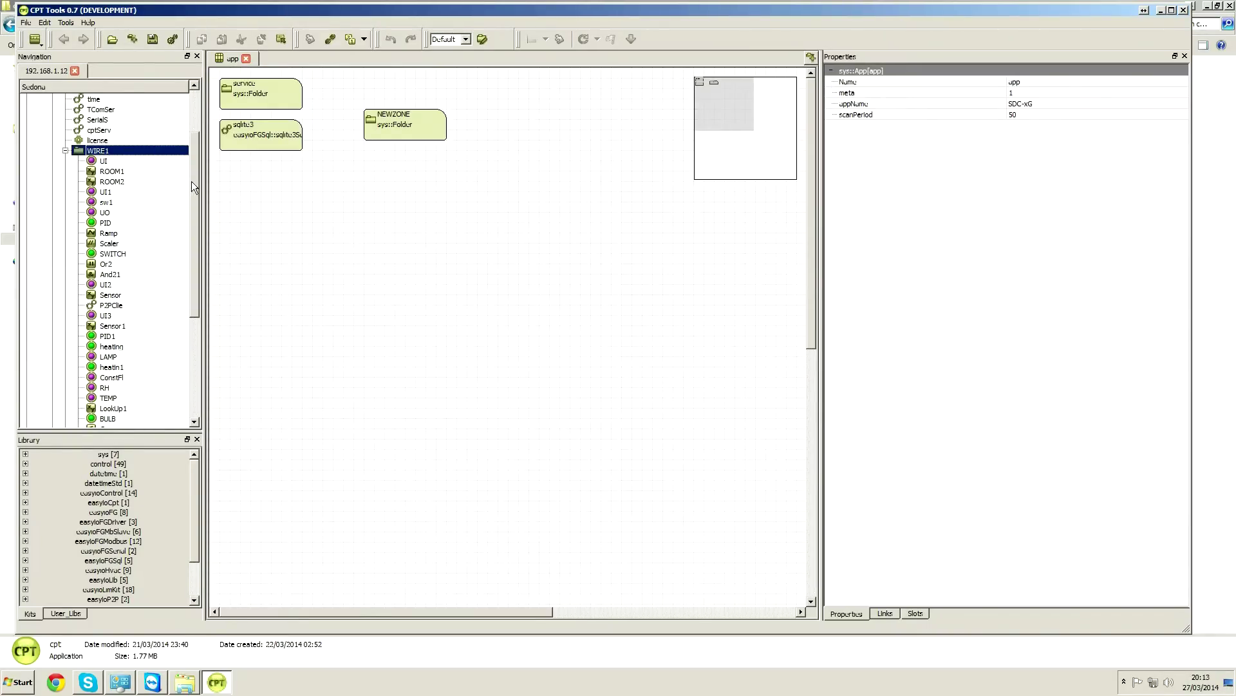
# - Open the WIRE1 wiresheet, widen it, and pan down to the P2PClient, Or2 and Compare blocks
pyautogui.doubleClick(140, 150)
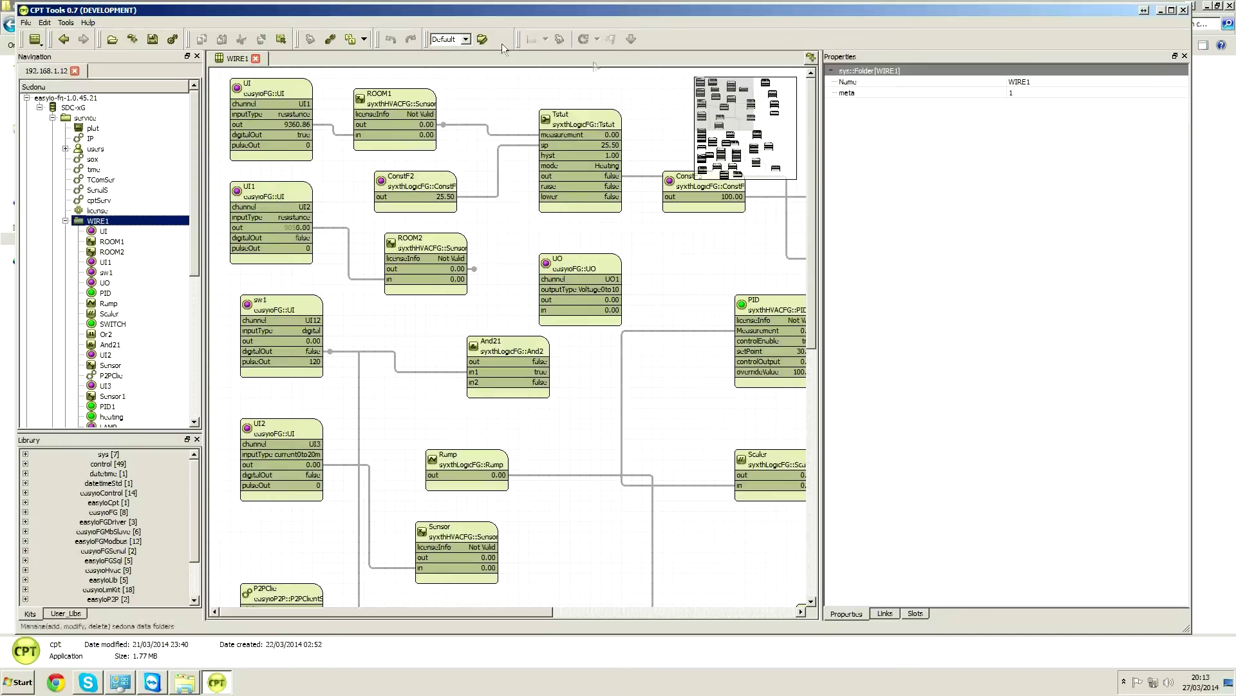
pyautogui.moveTo(821, 181); pyautogui.dragTo(962, 183)
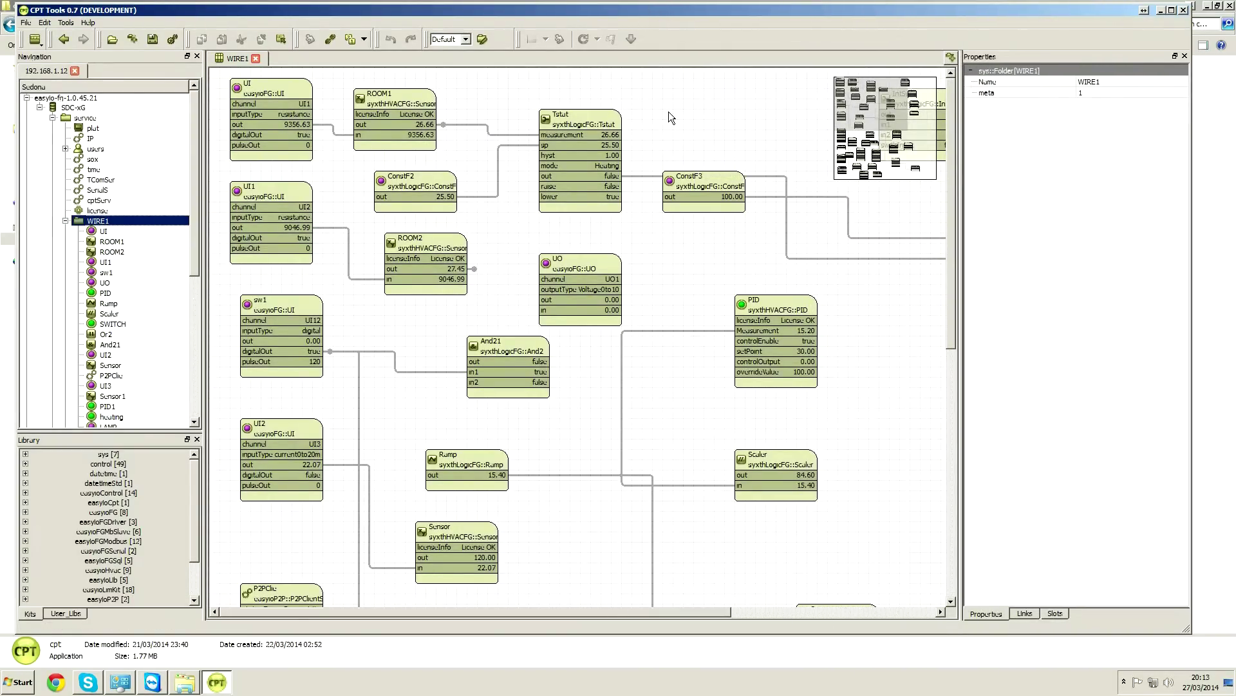
pyautogui.moveTo(851, 154); pyautogui.dragTo(724, 29)
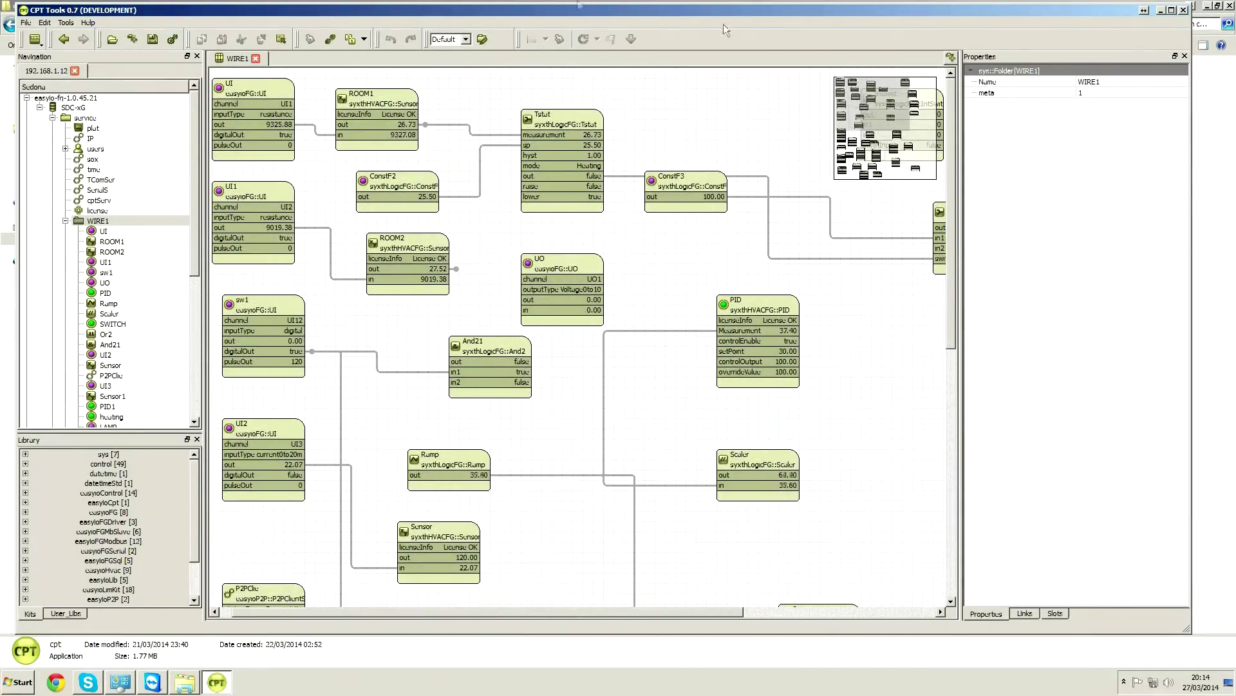
pyautogui.moveTo(875, 113); pyautogui.dragTo(811, 110)
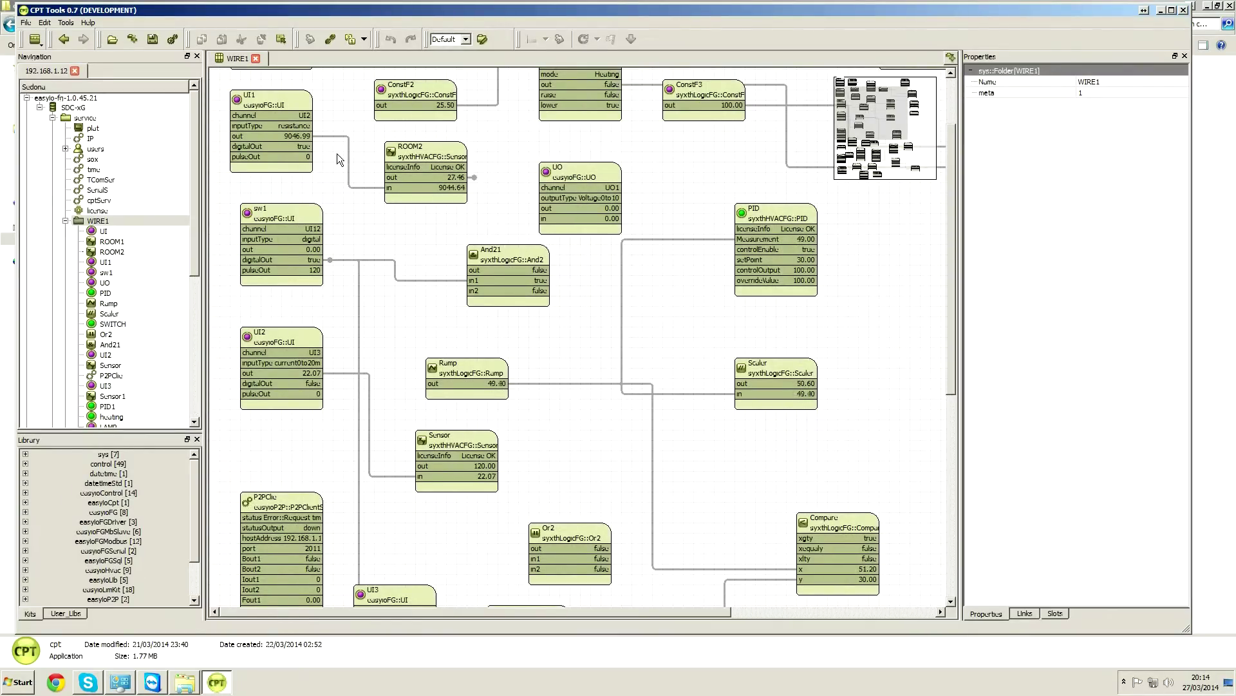
pyautogui.moveTo(263, 98)
# - Delete and recreate the UI1.out to ROOM2.in link, then wire a link from ROOM2's out
pyautogui.click(349, 171)
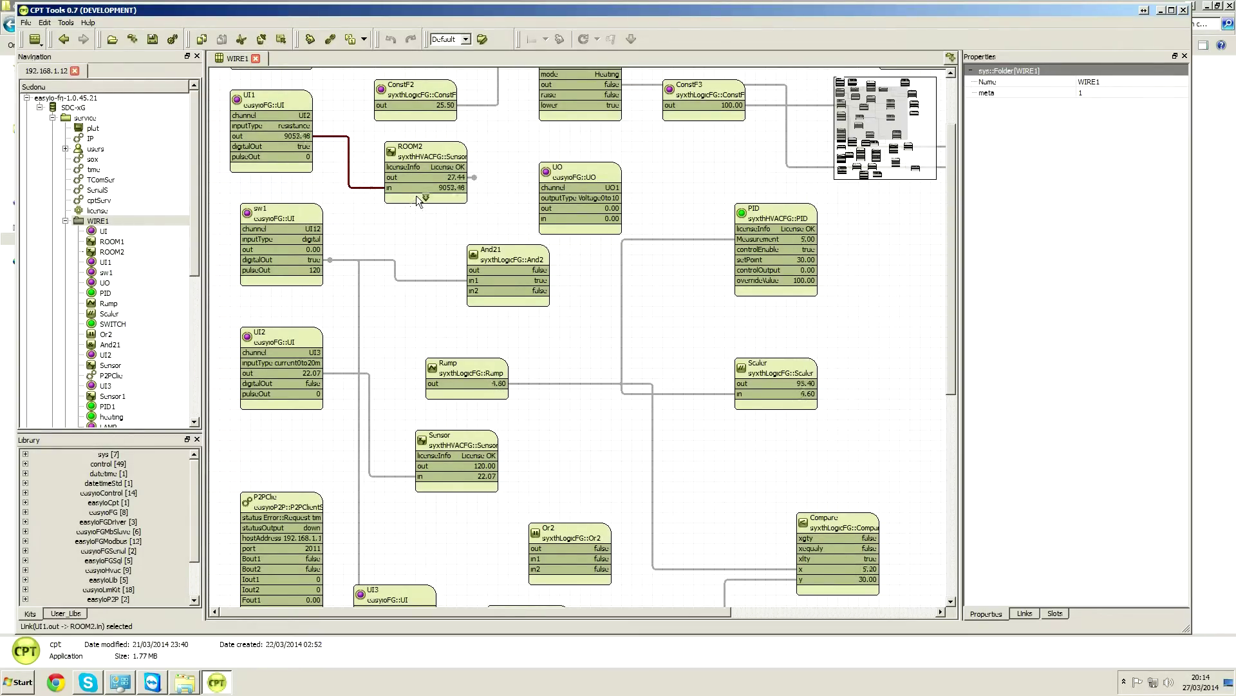
pyautogui.press('Delete')
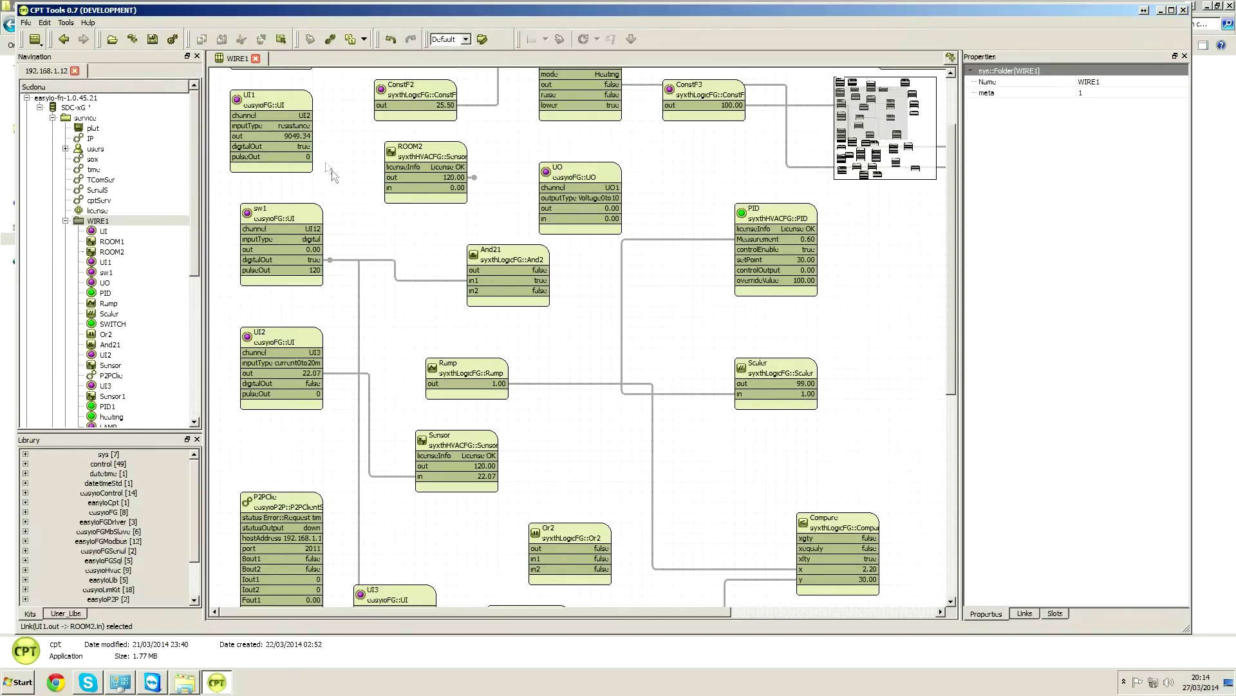
pyautogui.moveTo(314, 137); pyautogui.dragTo(391, 192)
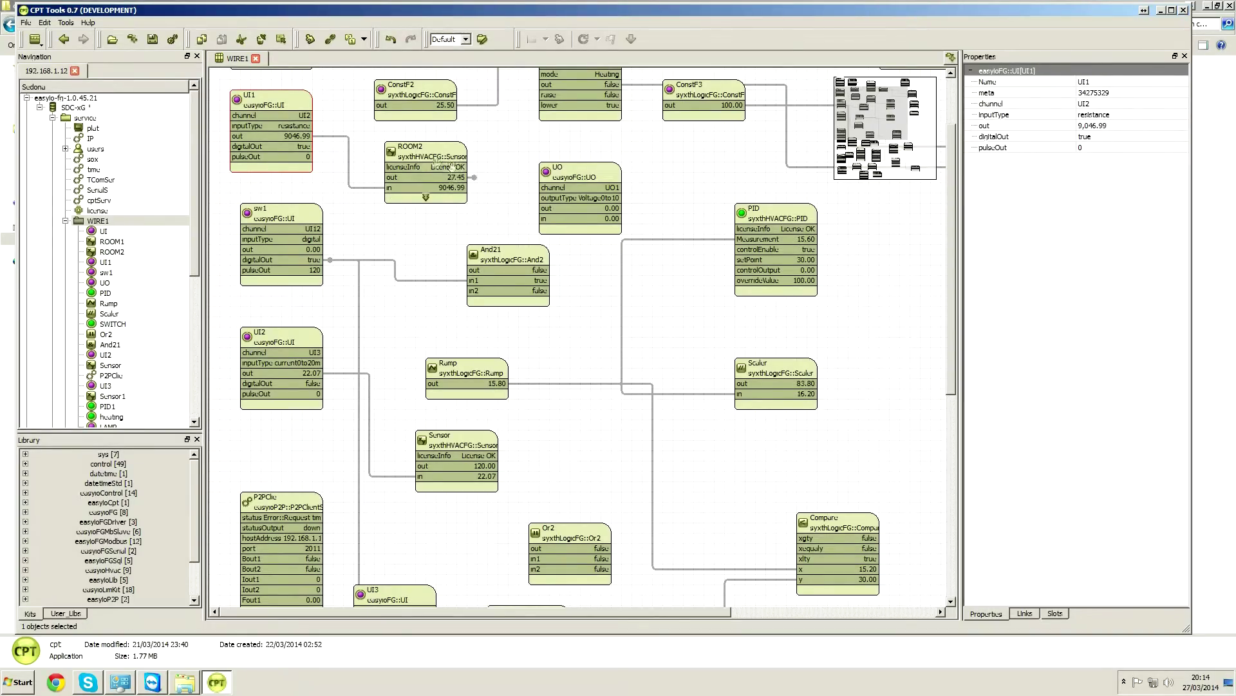
pyautogui.moveTo(474, 177); pyautogui.dragTo(695, 162)
pyautogui.moveTo(950, 224); pyautogui.dragTo(958, 175)
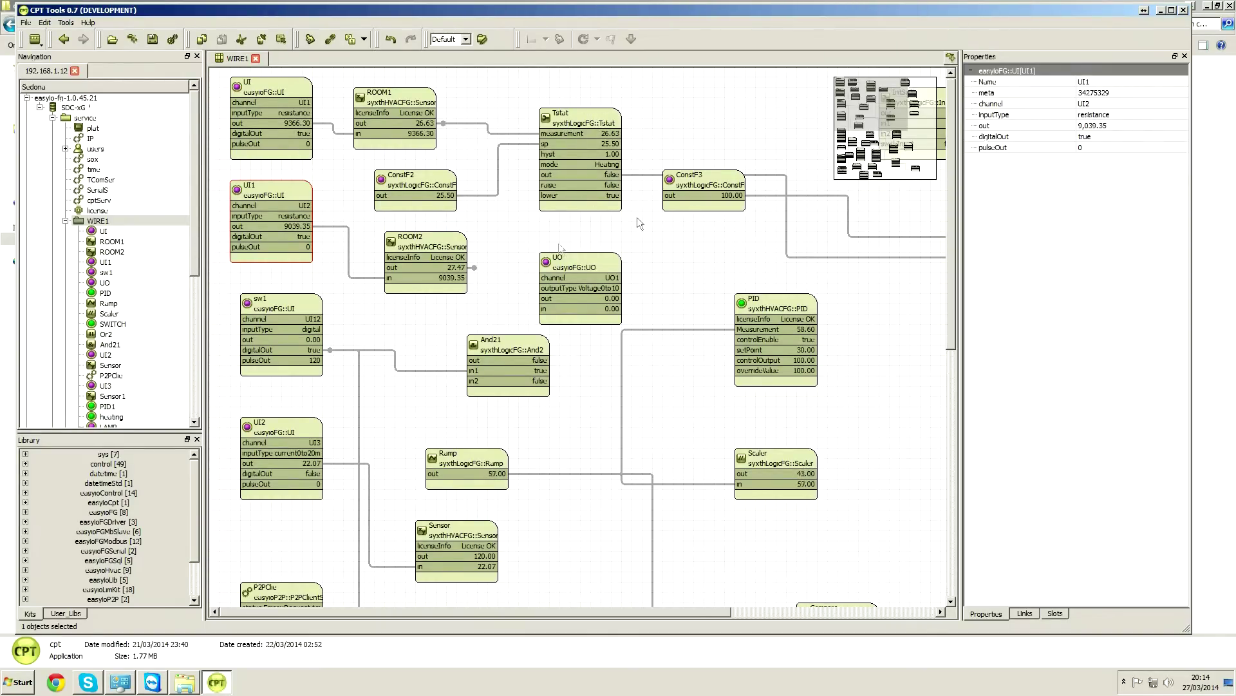
# - Expand the syxthHVACFG library kit to show boilerControl, heatingCurve and its other components
pyautogui.scroll(-2, 193, 526)
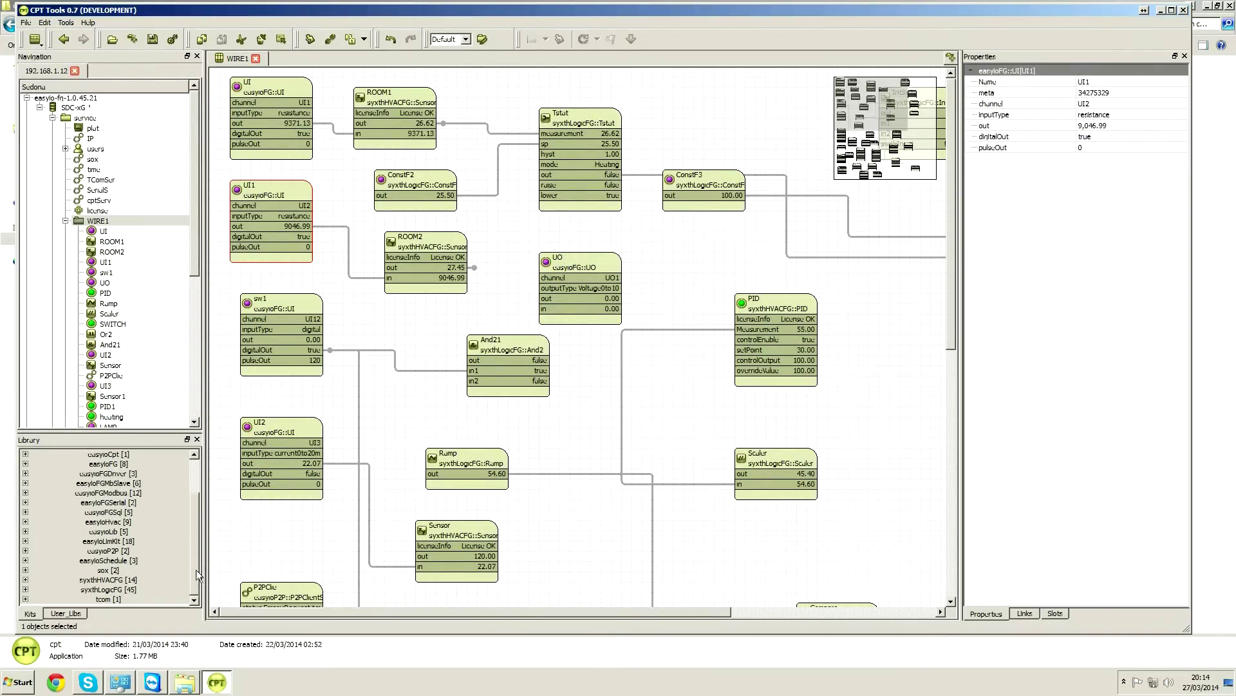
pyautogui.doubleClick(138, 582)
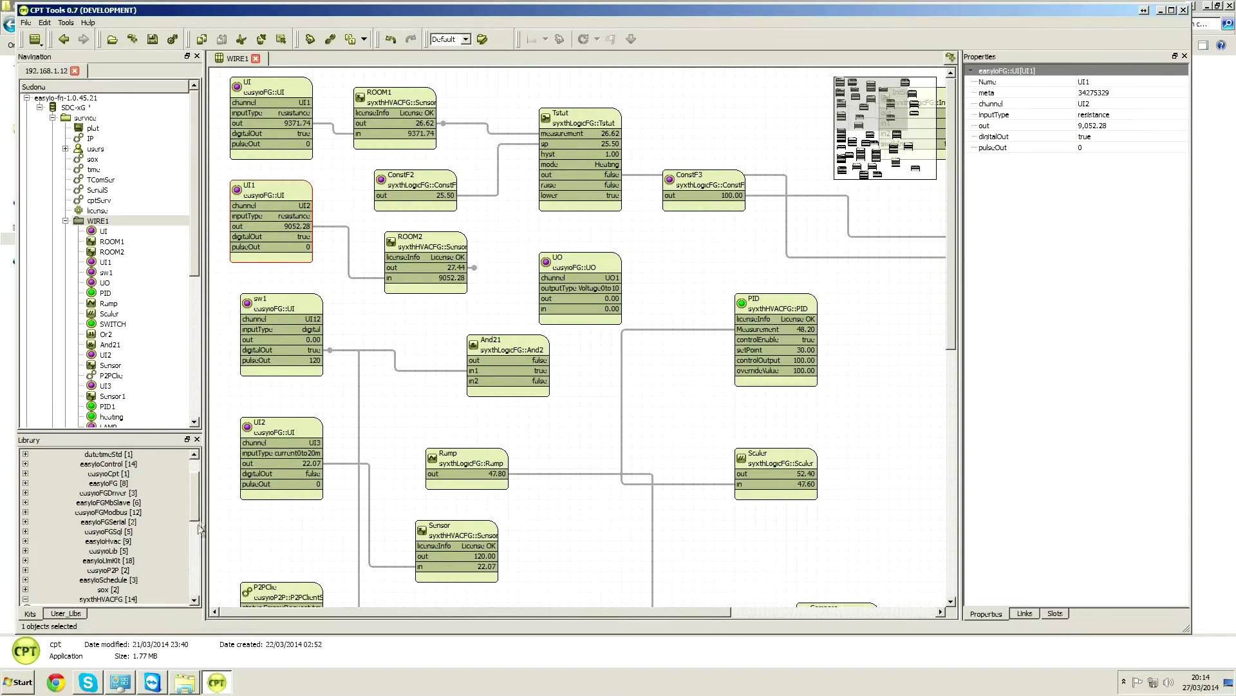
pyautogui.moveTo(197, 506); pyautogui.dragTo(203, 558)
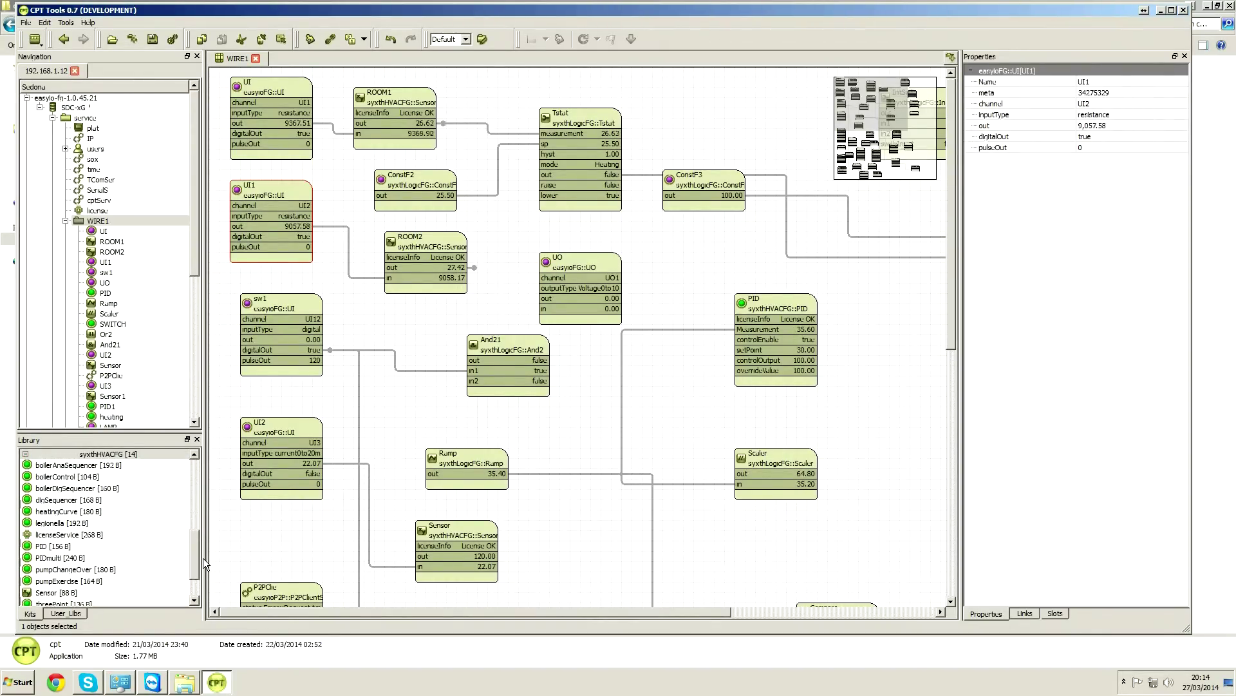
pyautogui.scroll(3, 203, 558)
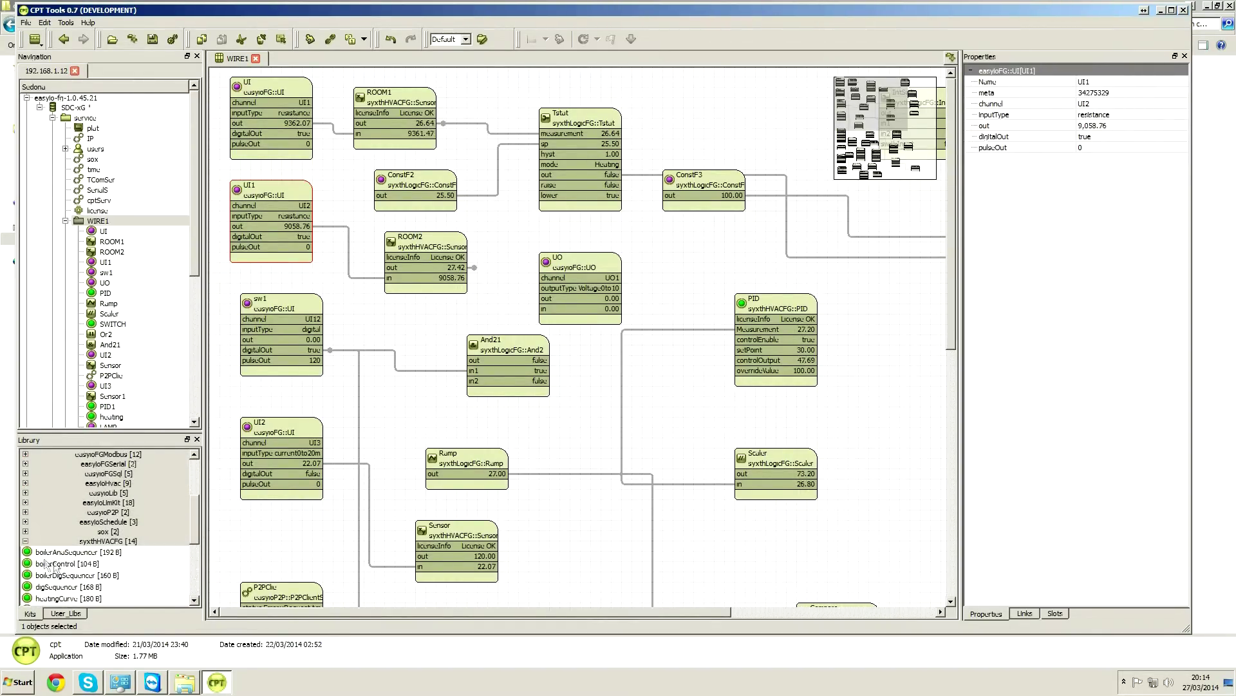
# - Browse the canvas's Add Object submenus and close the menu without adding anything
pyautogui.rightClick(504, 283)
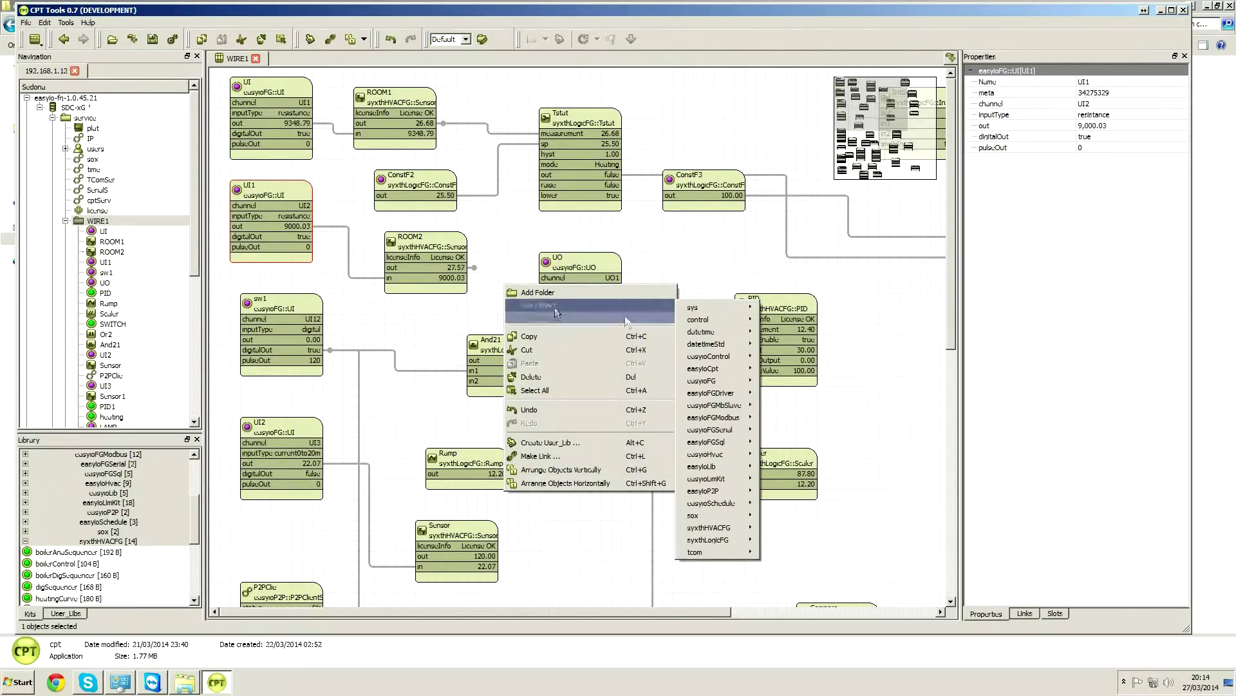
pyautogui.moveTo(634, 305)
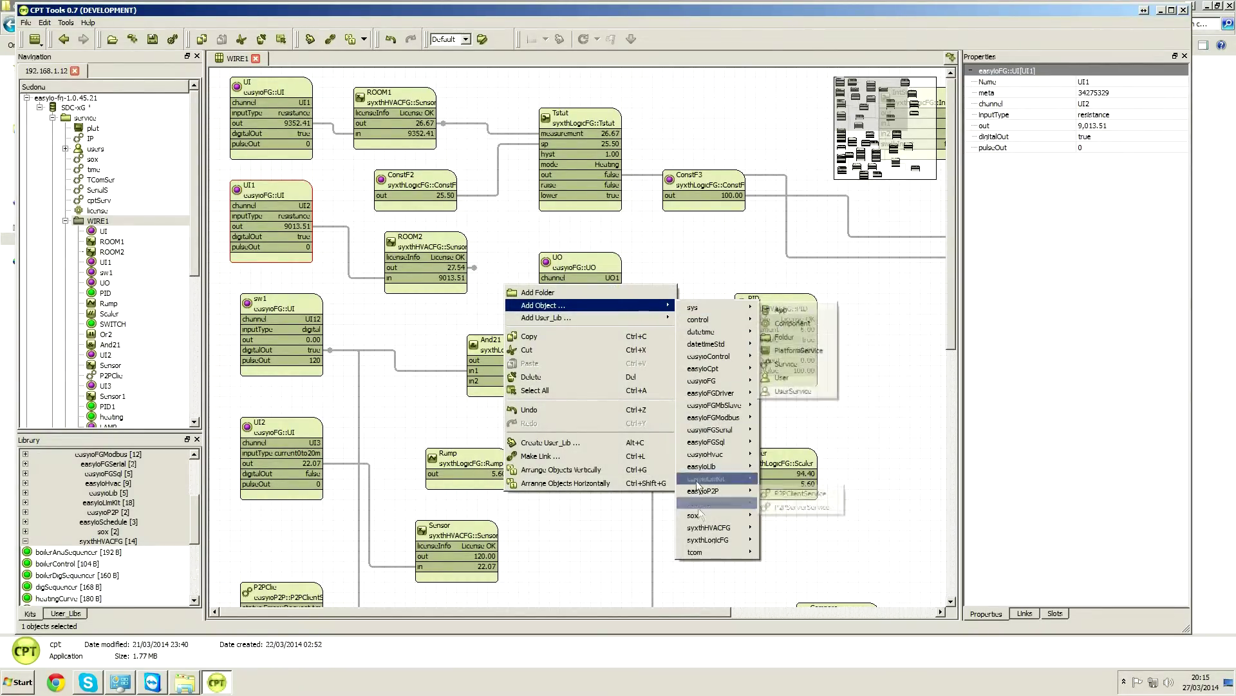
pyautogui.moveTo(701, 521)
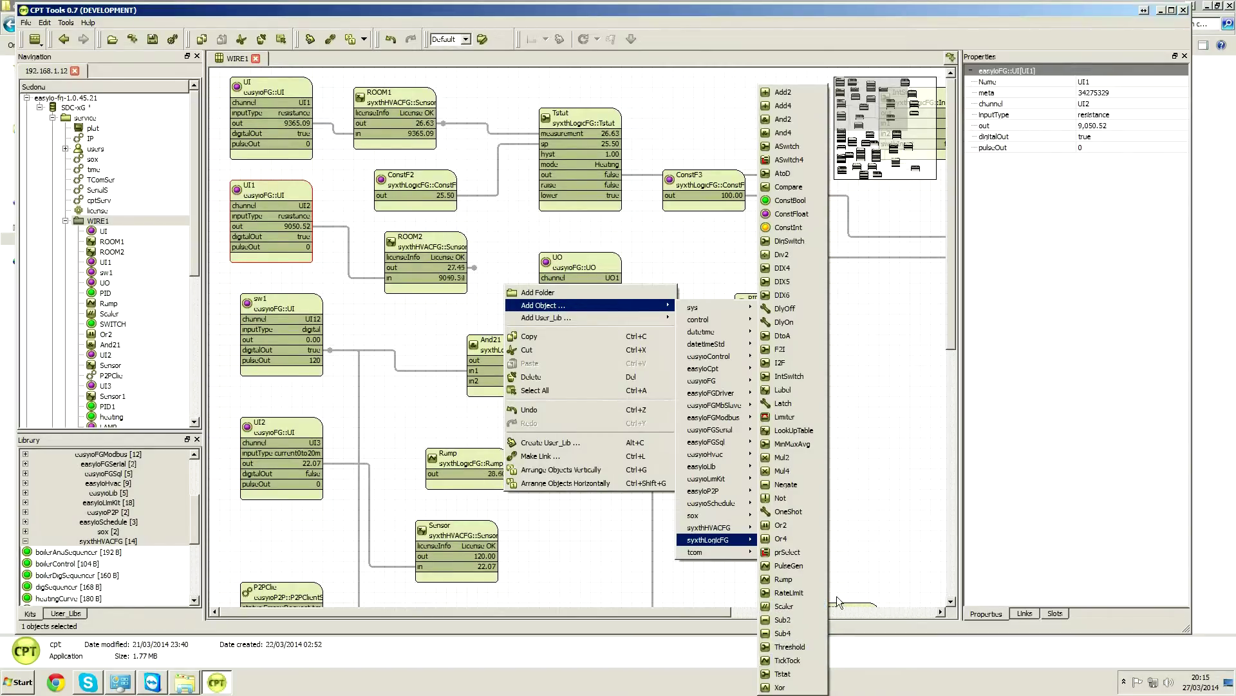
pyautogui.click(898, 391)
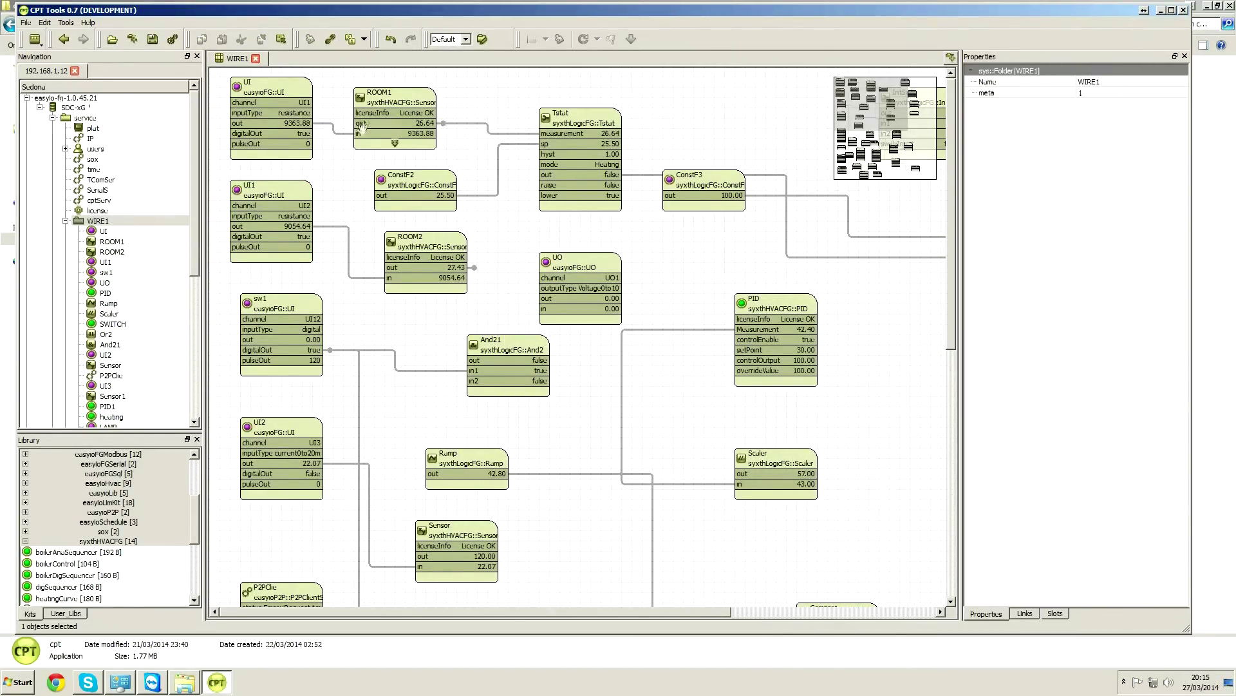
# - Change the Name property of the first UI block on channel UI1 to 'out'
pyautogui.click(284, 94)
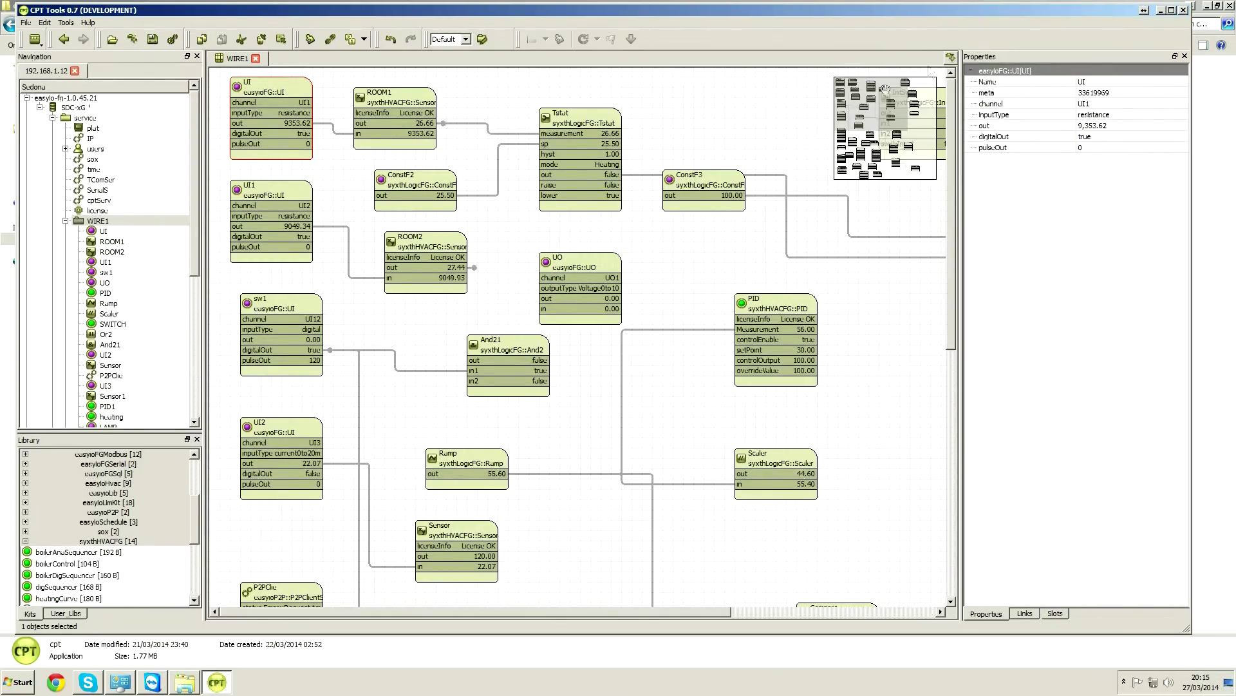
pyautogui.click(1110, 84)
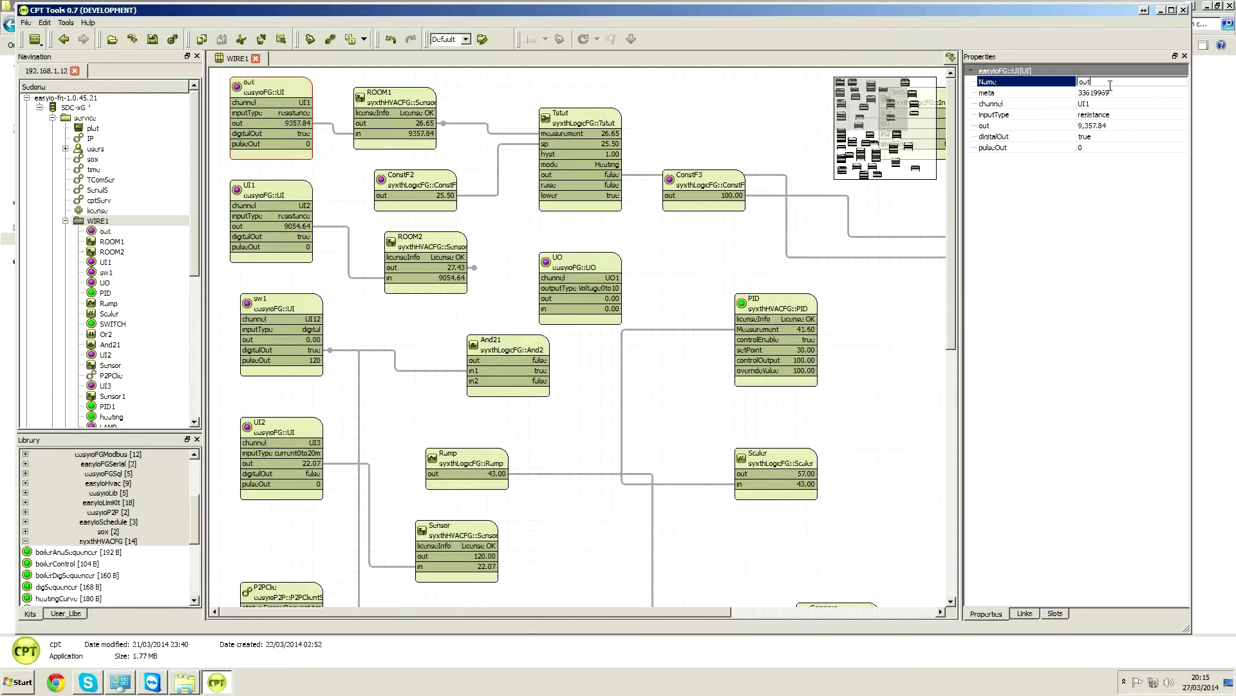
pyautogui.click(676, 221)
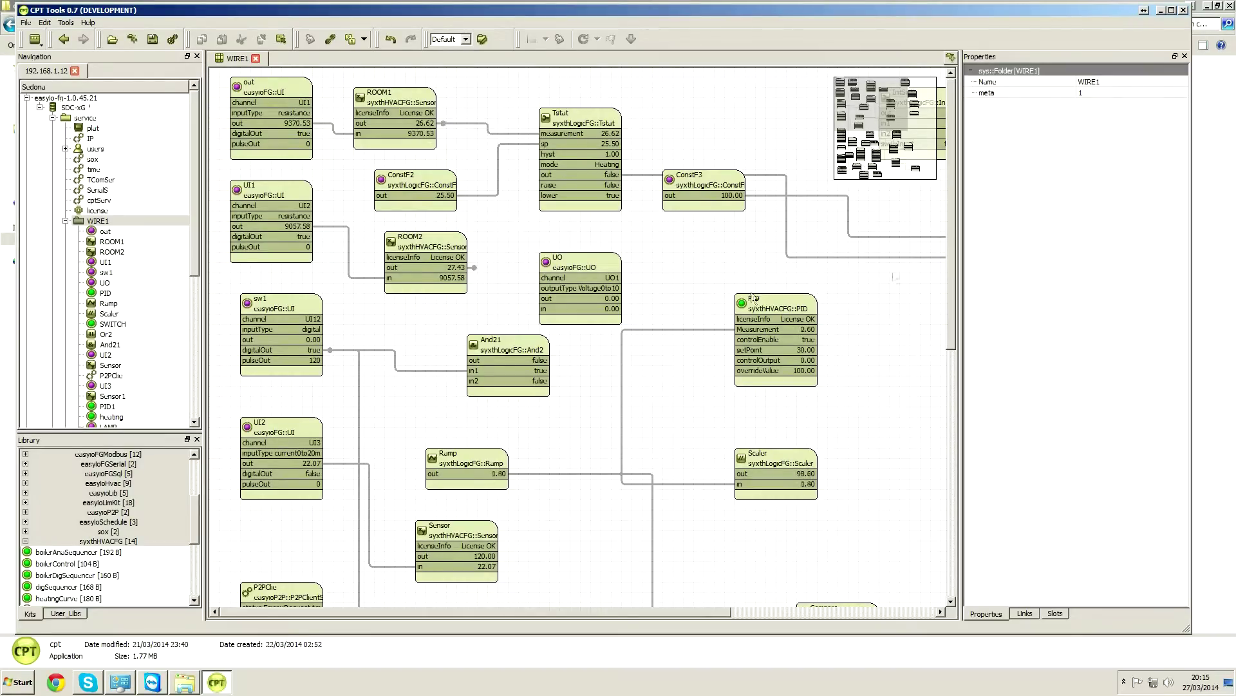
# - Collapse WIRE1, expand ModbusS, and open the PRODUL1 device wiresheet
pyautogui.scroll(-5, 952, 234)
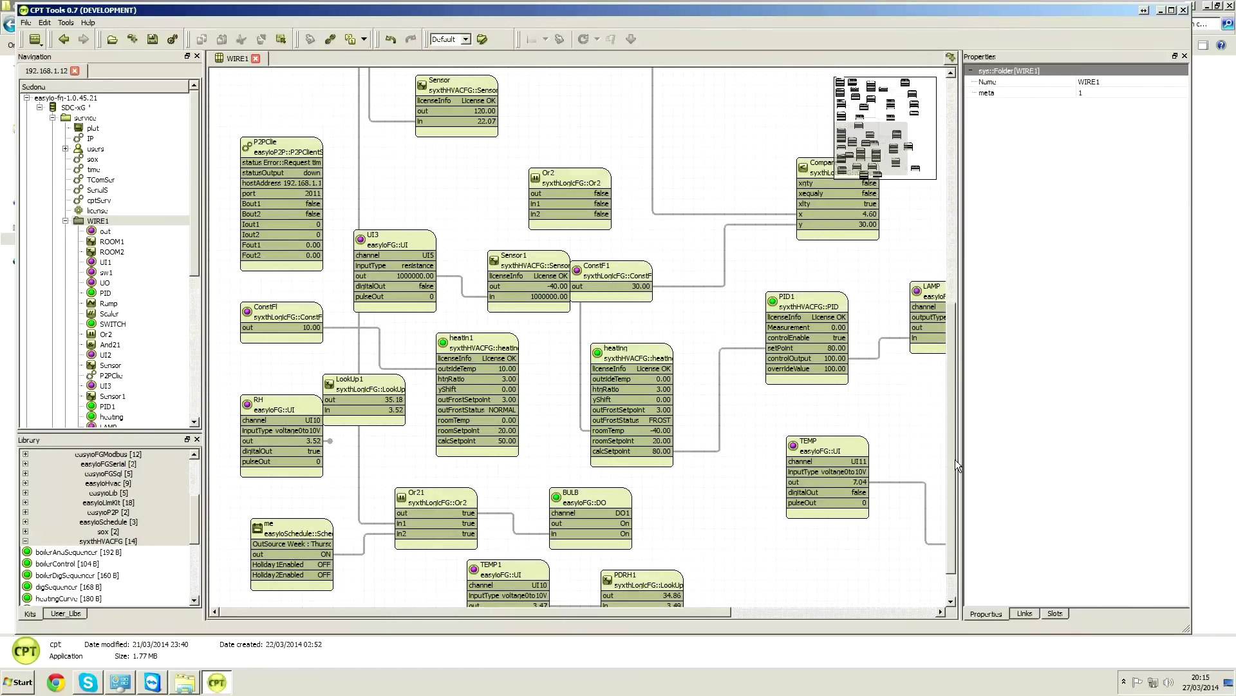
pyautogui.scroll(5, 969, 307)
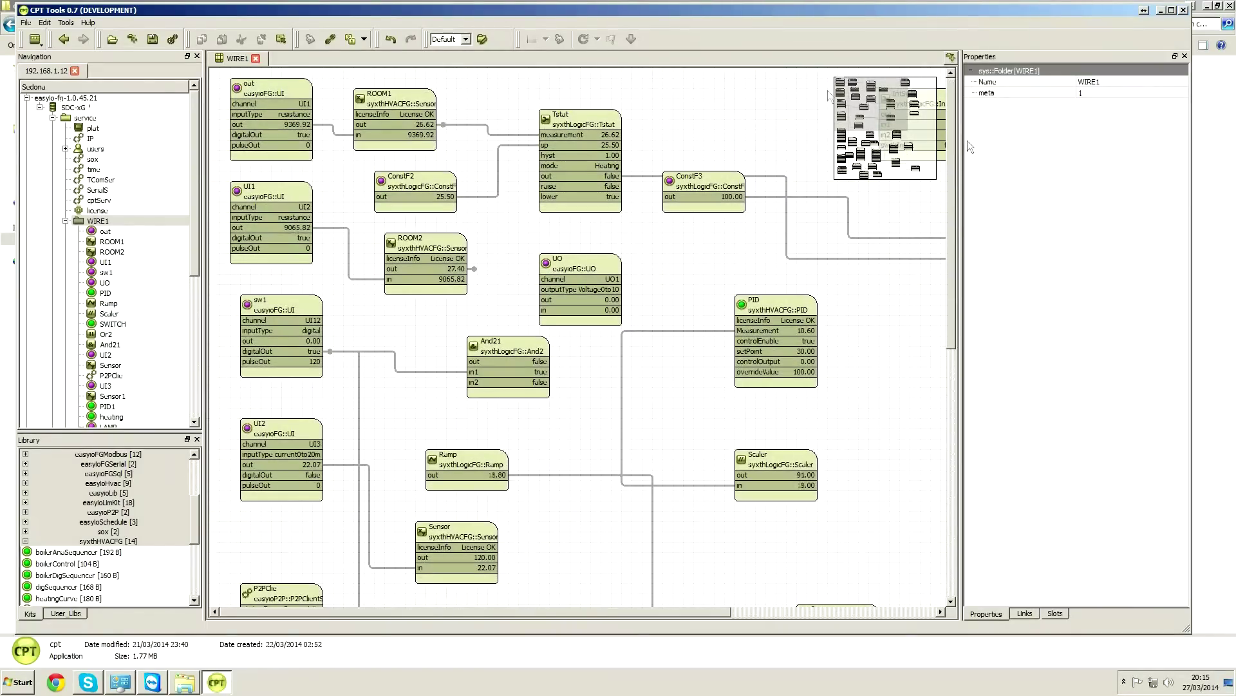
pyautogui.click(66, 221)
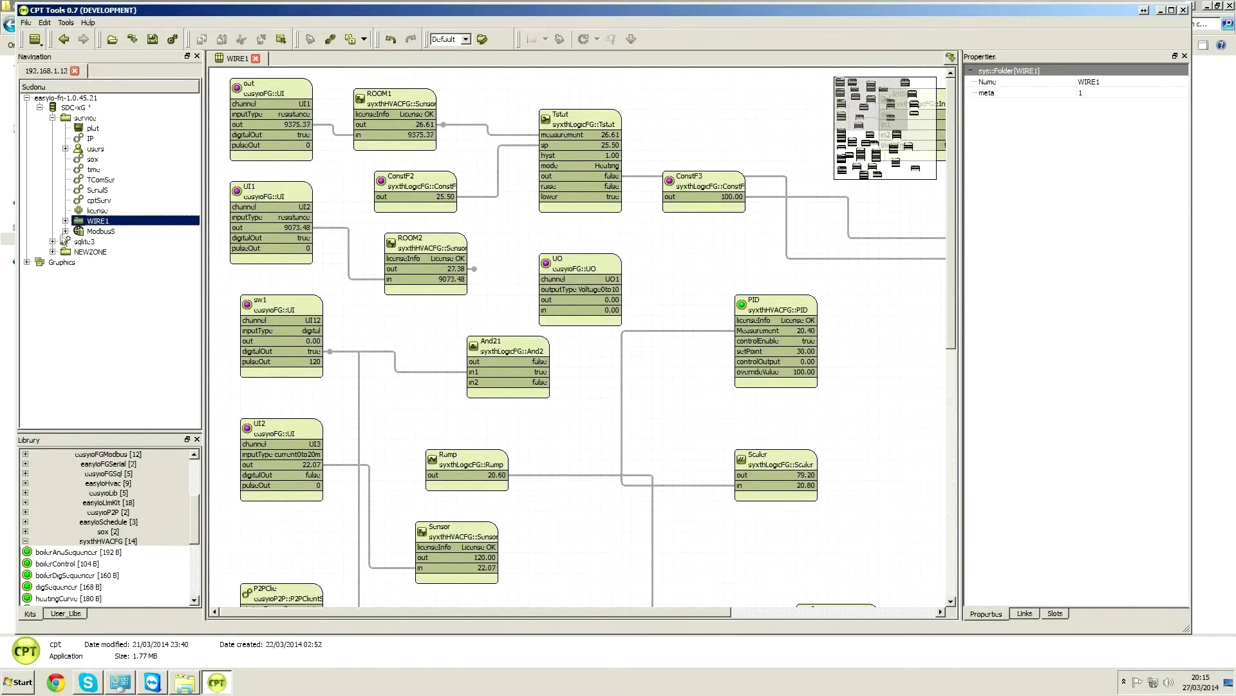
pyautogui.click(65, 231)
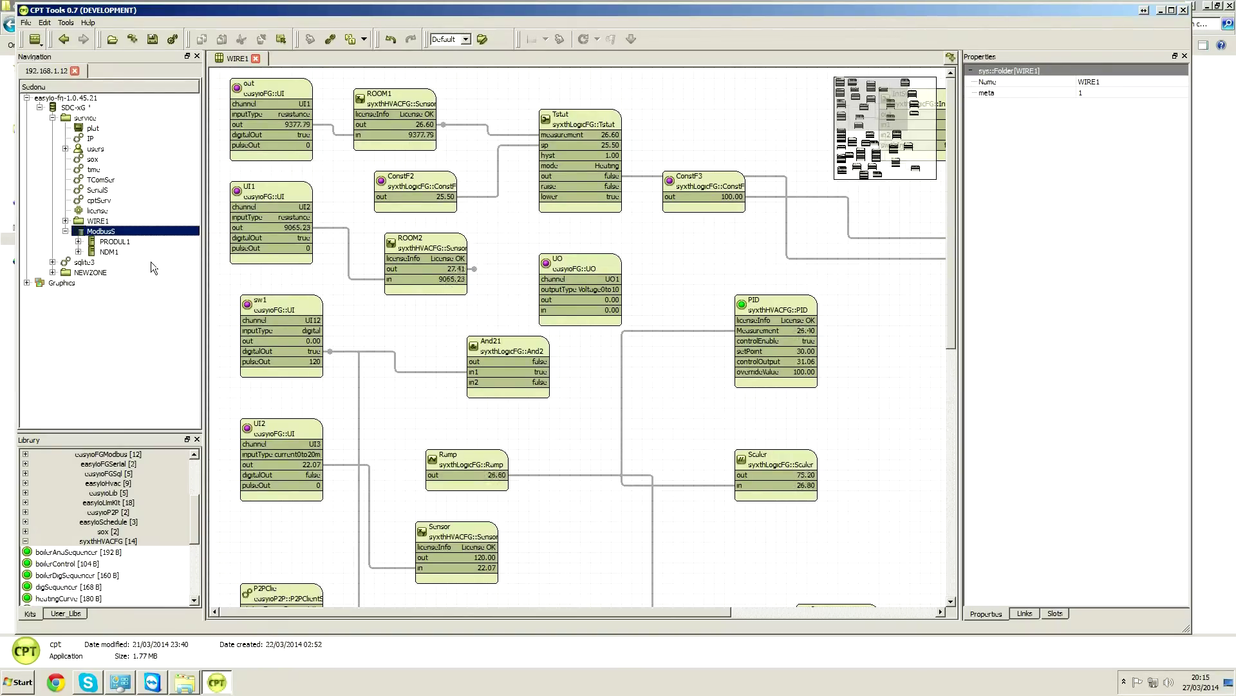
pyautogui.moveTo(116, 231); pyautogui.dragTo(126, 248)
pyautogui.doubleClick(123, 244)
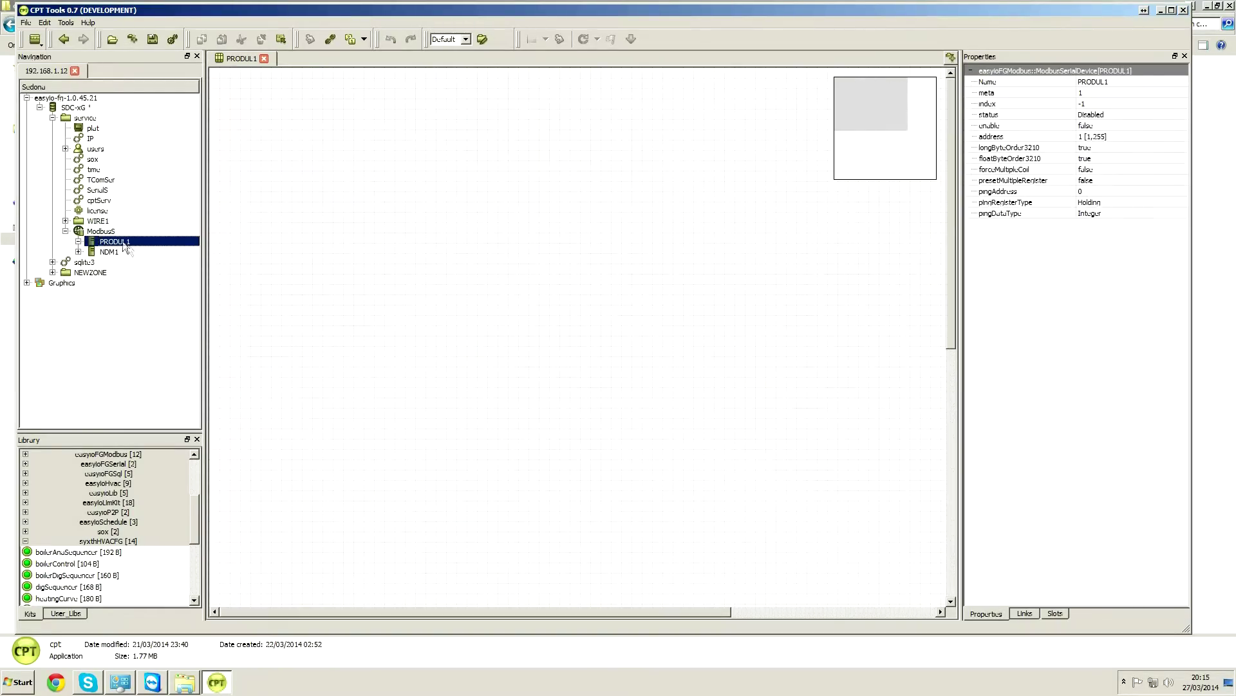
# - Reopen PRODUL1's wiresheet, widen the canvas, and expand NDM1 to list HZ, MODEL, volts1
pyautogui.doubleClick(101, 232)
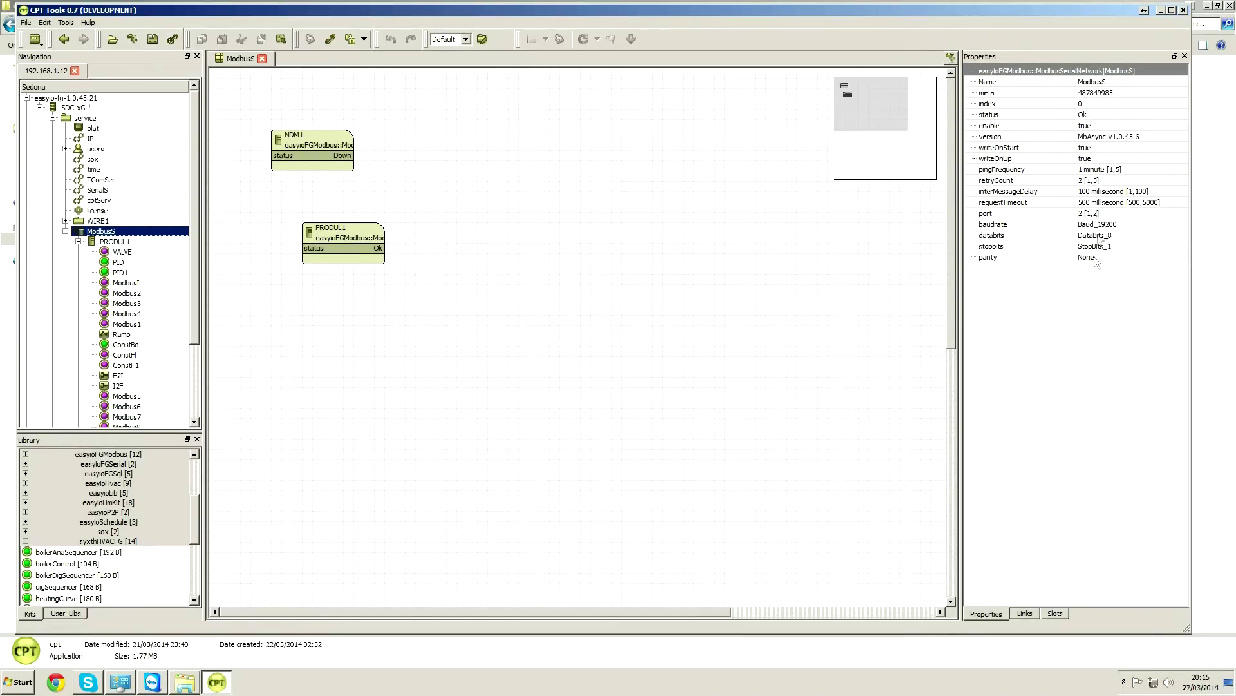
pyautogui.doubleClick(122, 244)
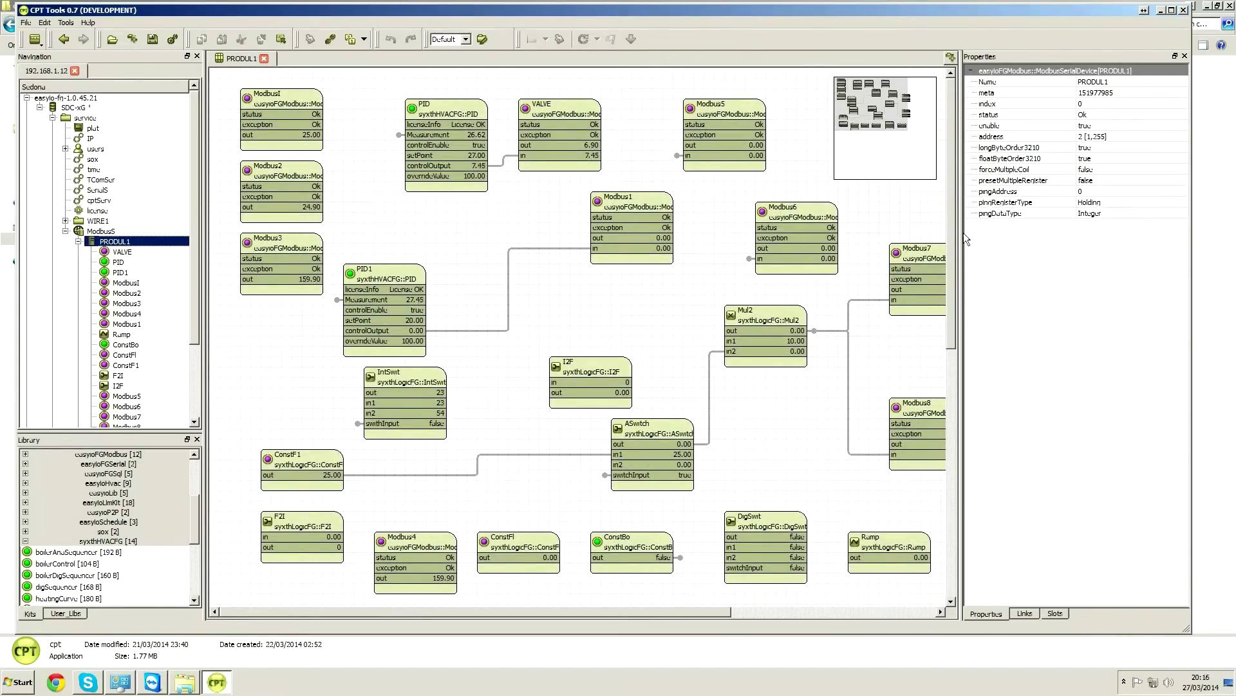
pyautogui.moveTo(959, 234); pyautogui.dragTo(1062, 234)
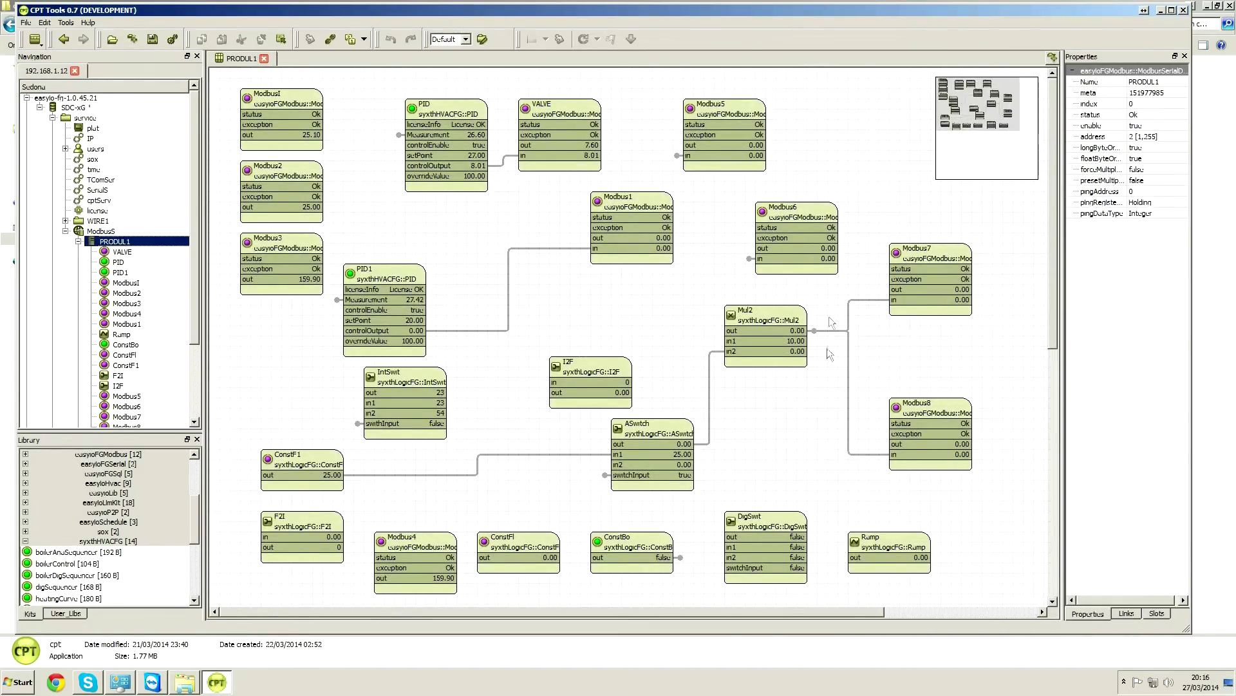
pyautogui.click(78, 242)
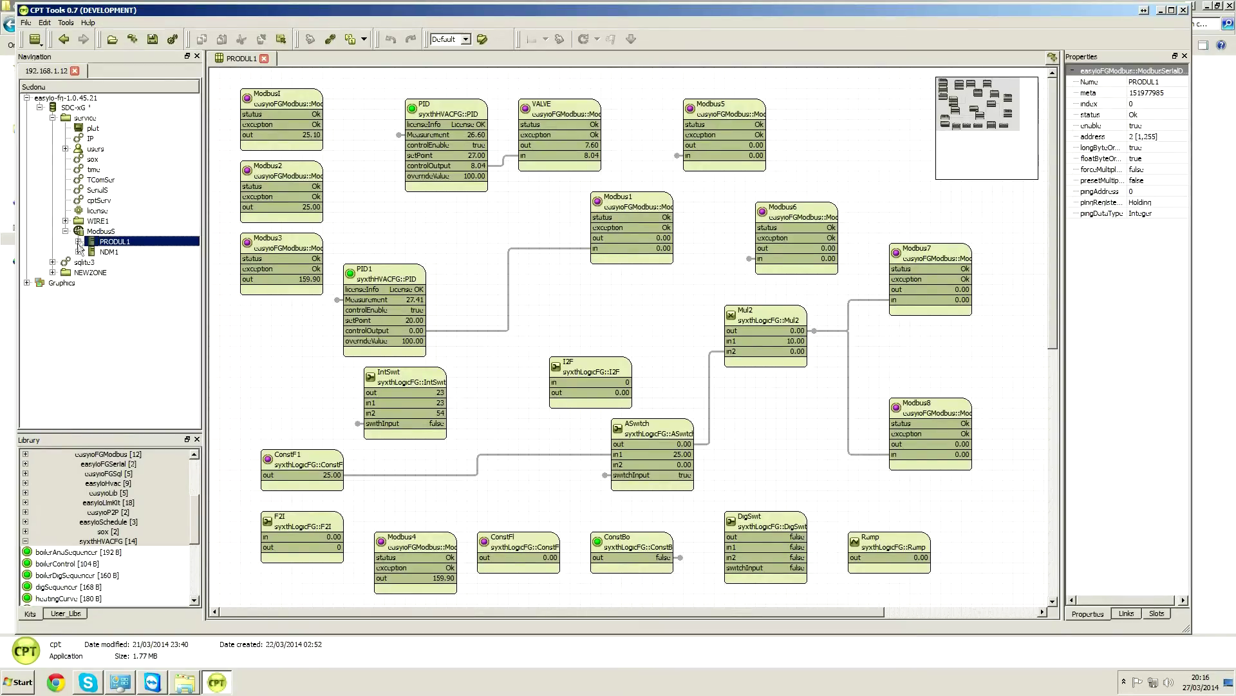
pyautogui.click(78, 252)
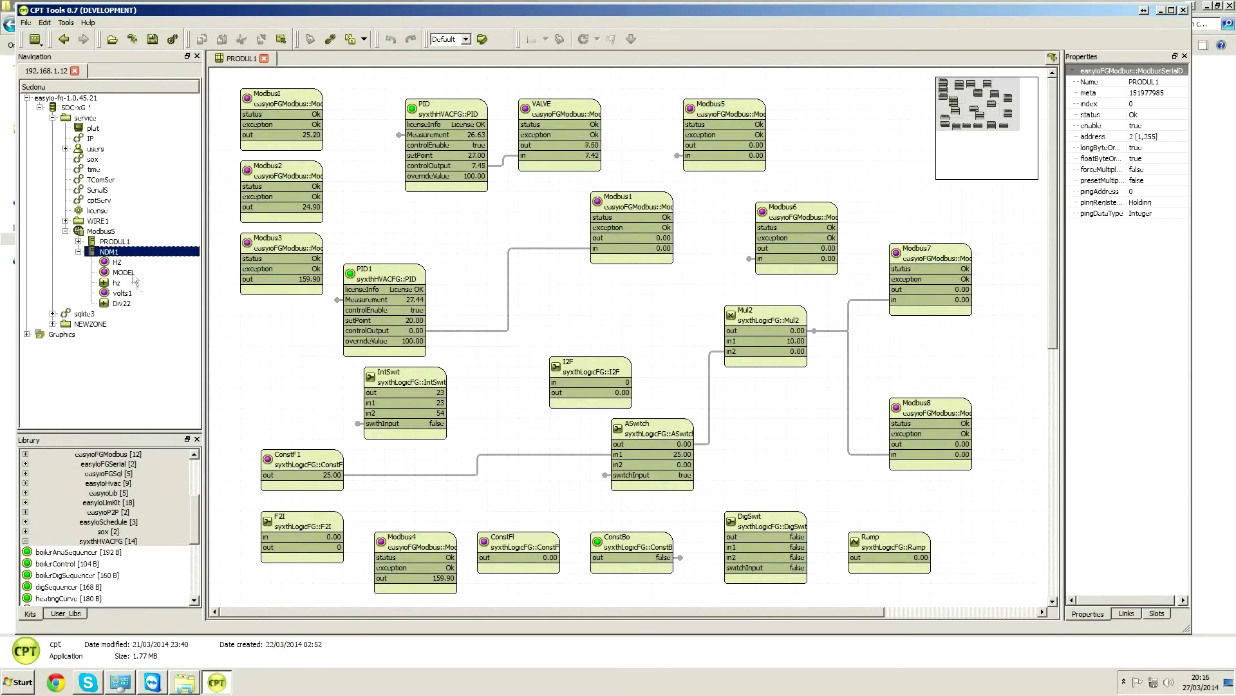
# - Open NDM1's wiresheet, inspect HZ, MODEL and volts1 properties, and expand the Graphics pages
pyautogui.doubleClick(124, 251)
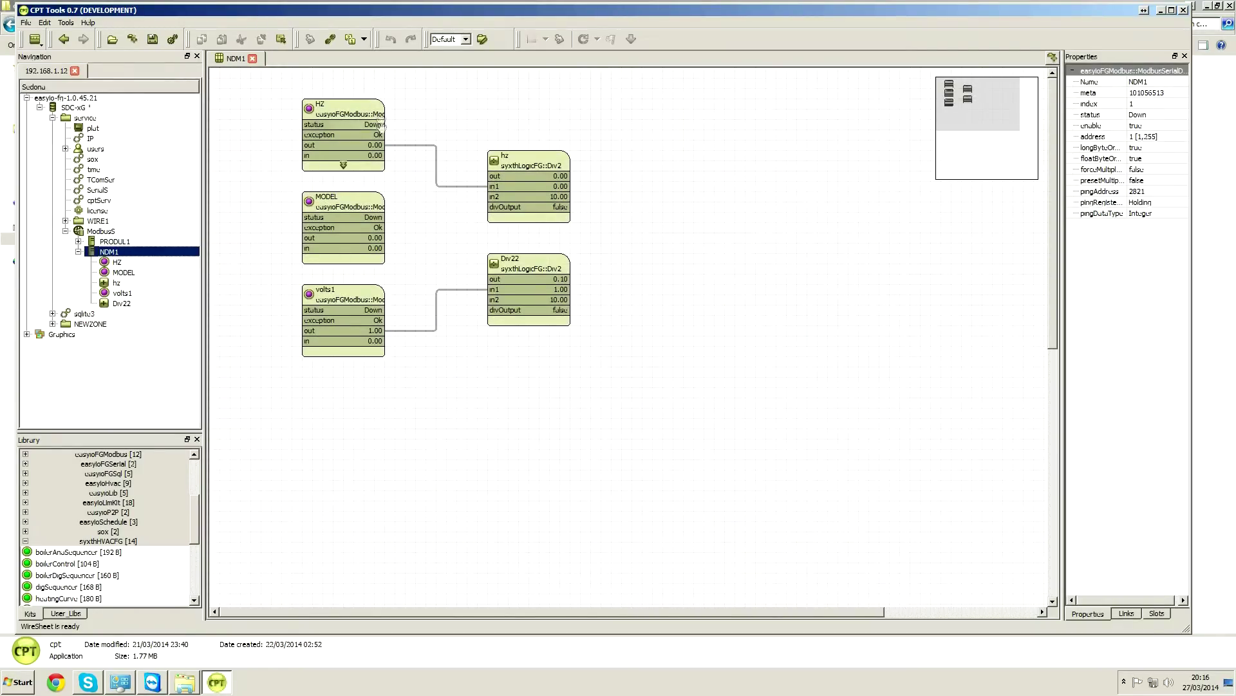
pyautogui.click(361, 117)
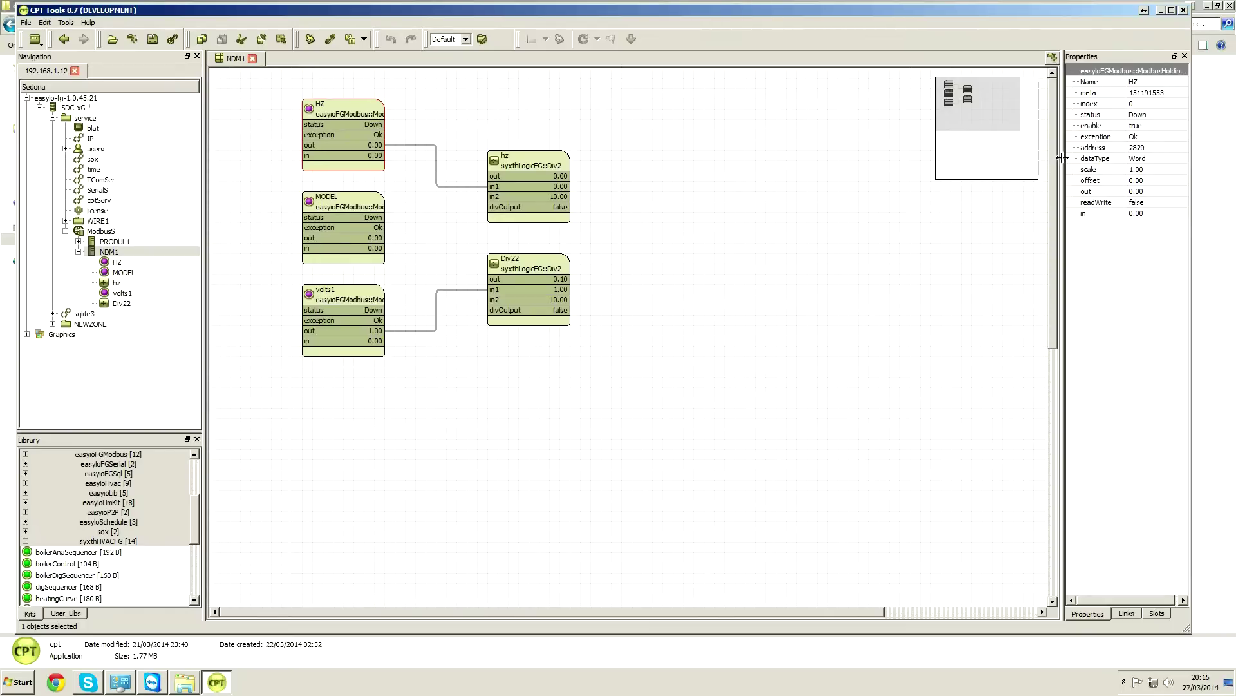
pyautogui.moveTo(1061, 158); pyautogui.dragTo(944, 168)
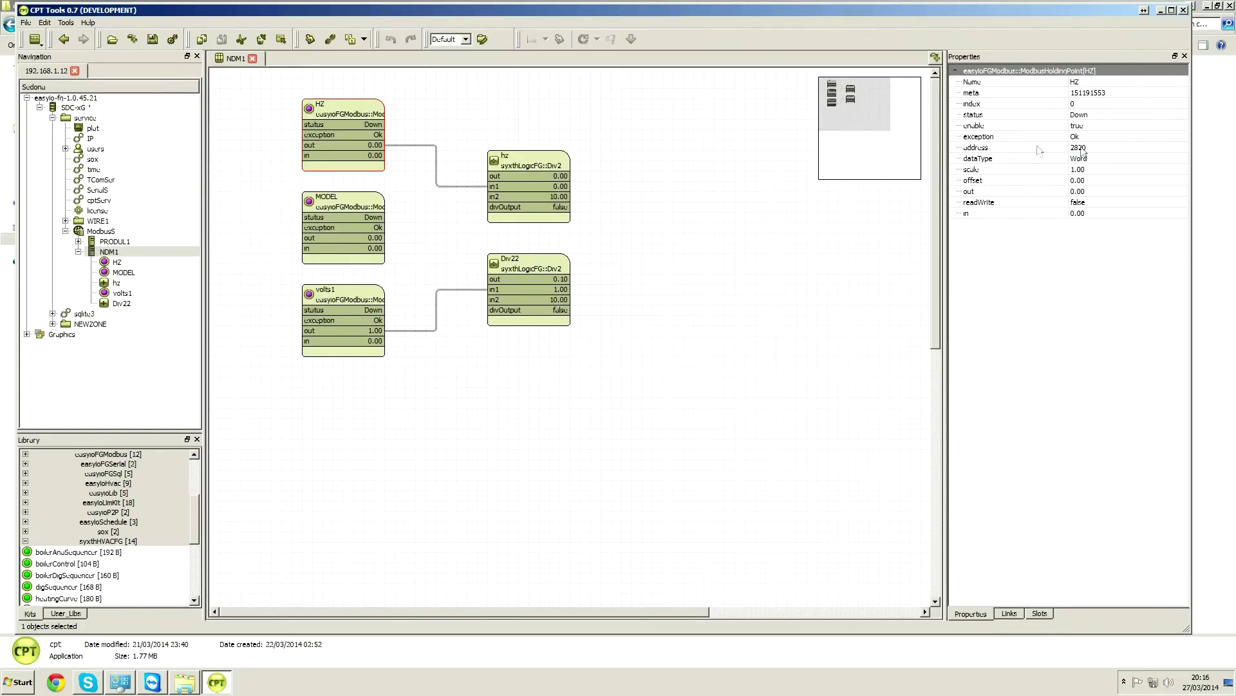
pyautogui.click(372, 213)
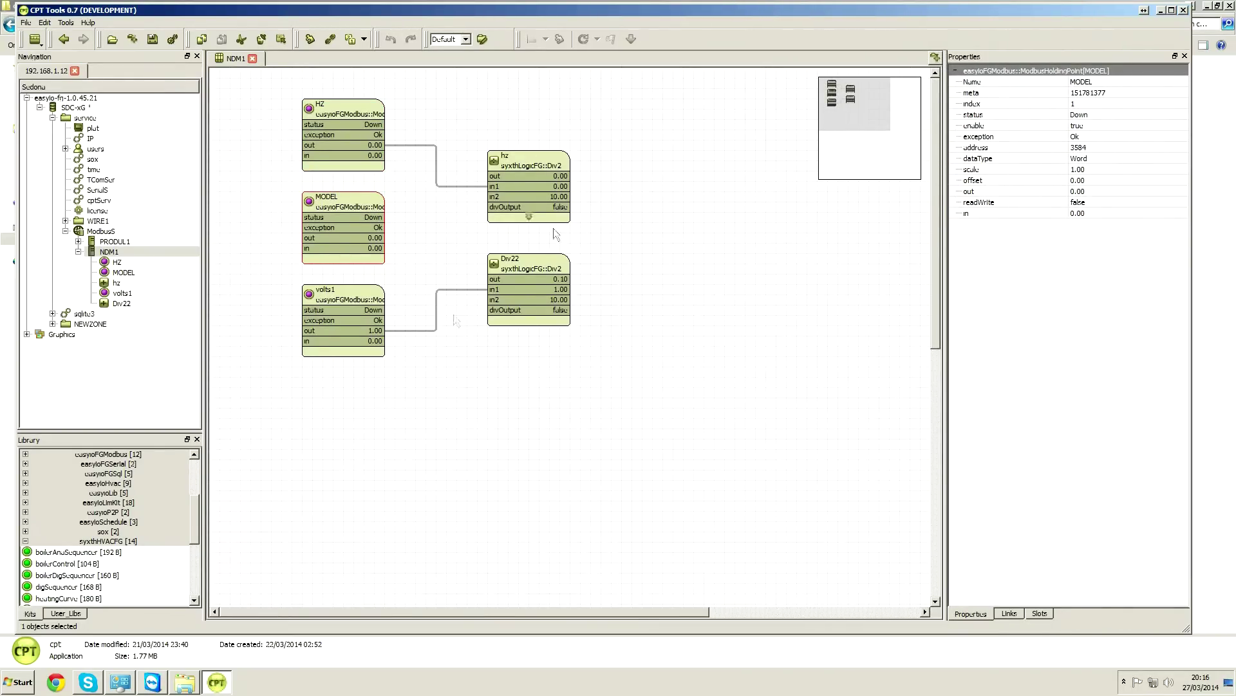
pyautogui.click(361, 328)
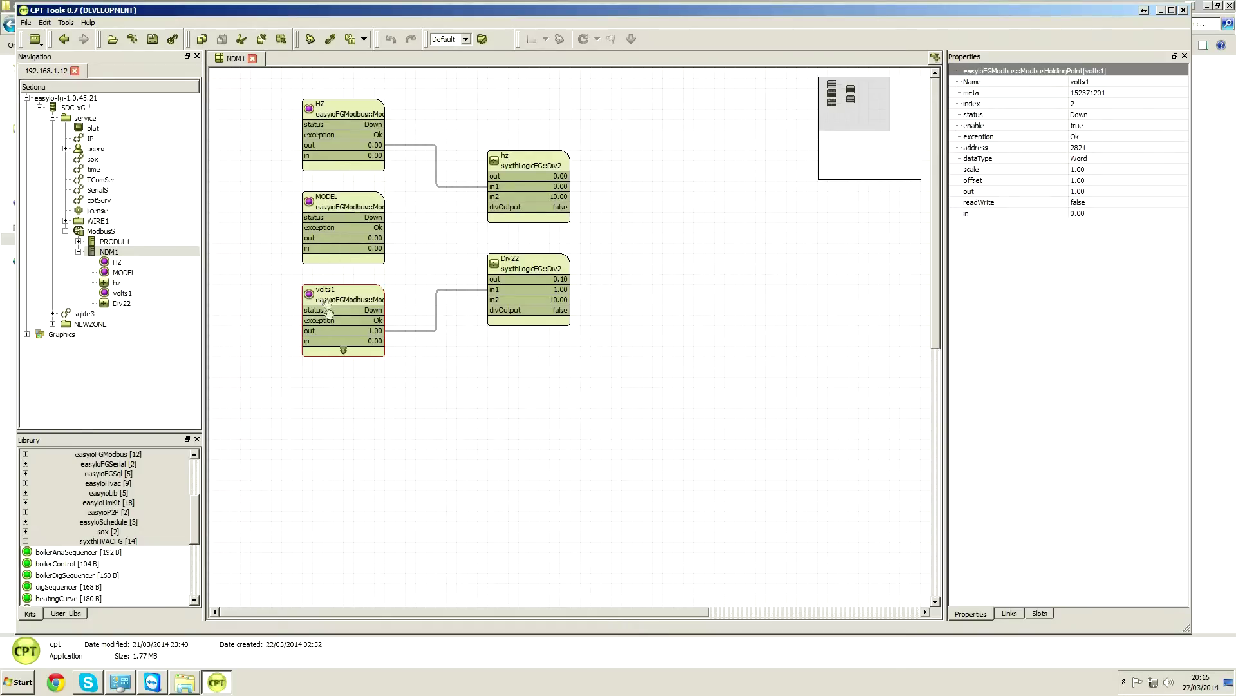
pyautogui.click(27, 334)
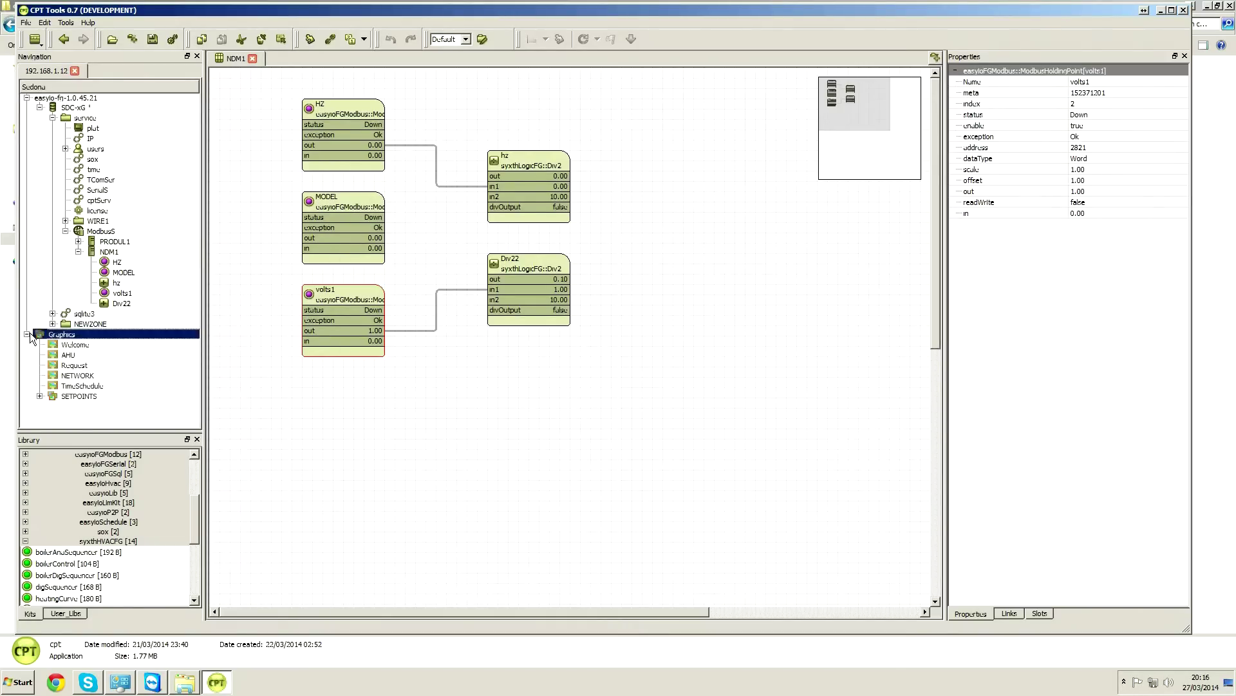
# - Open the Welcome graphics page, widen the panels, and browse heatingSyxthAnim, general and ducts widgets
pyautogui.click(76, 346)
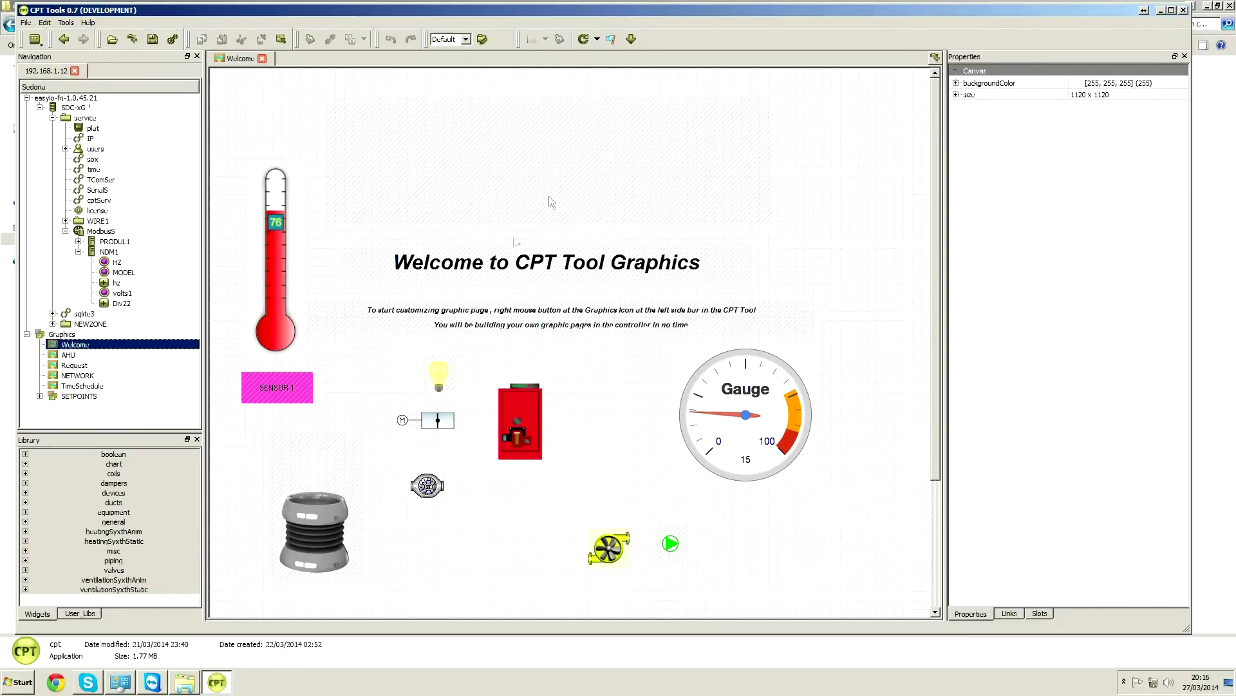
pyautogui.moveTo(207, 312); pyautogui.dragTo(295, 316)
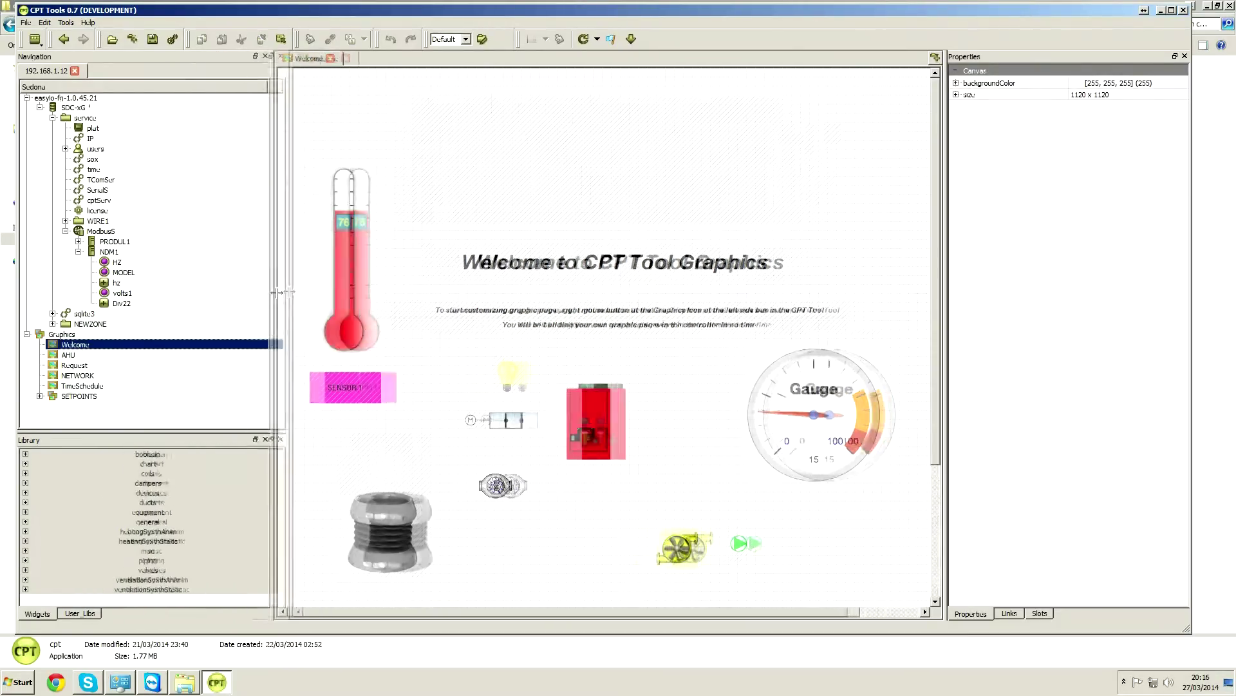
pyautogui.click(26, 532)
pyautogui.click(26, 532)
pyautogui.click(26, 522)
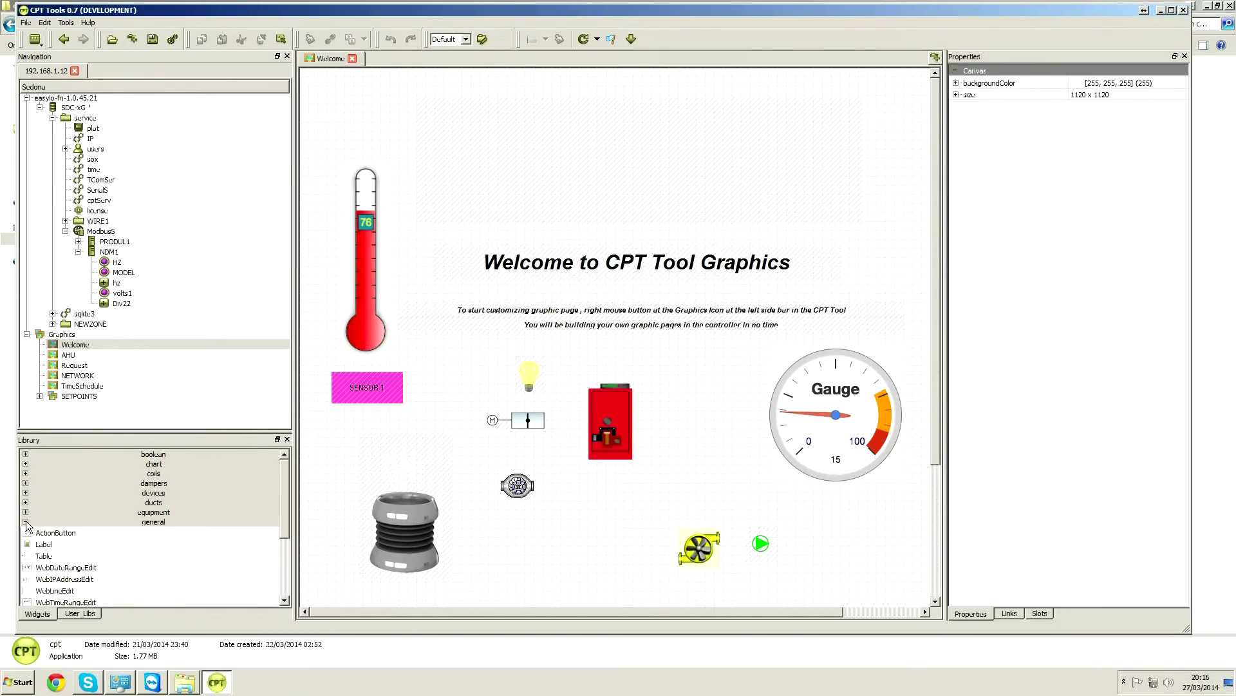
pyautogui.click(26, 522)
pyautogui.click(26, 503)
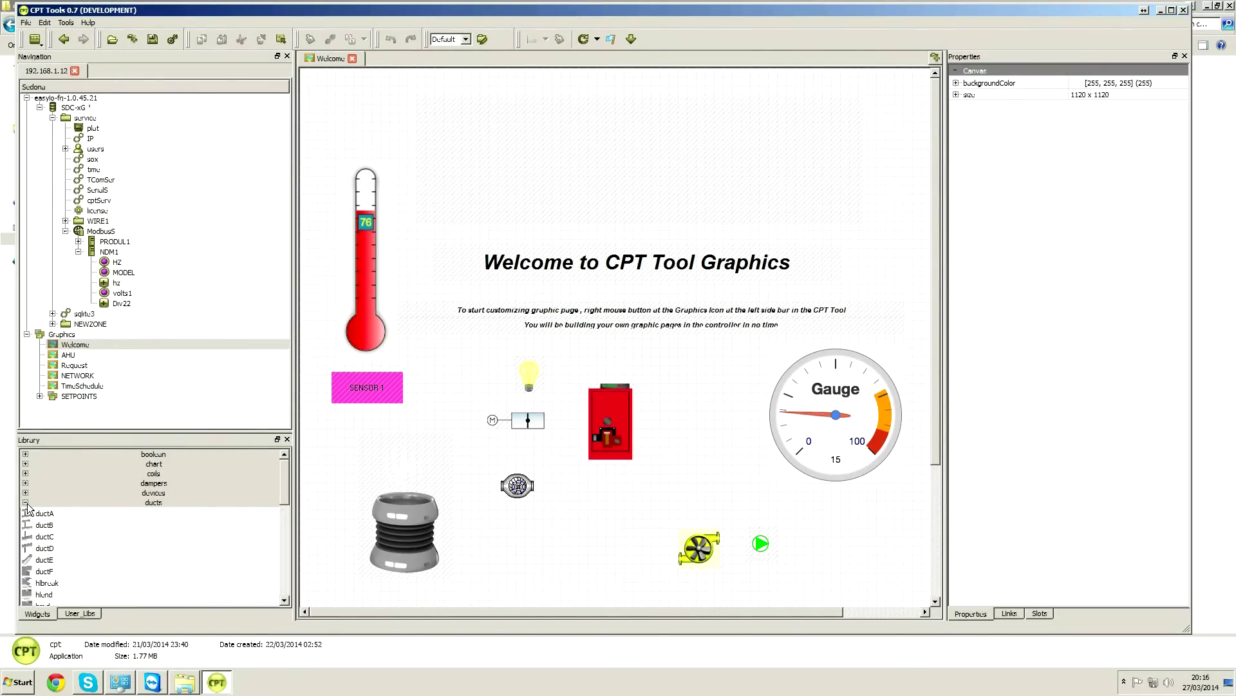
pyautogui.click(26, 502)
# - Expand the coils, chart and boolean widgets and move exhaustFan to the top right (714, 42)
pyautogui.click(26, 474)
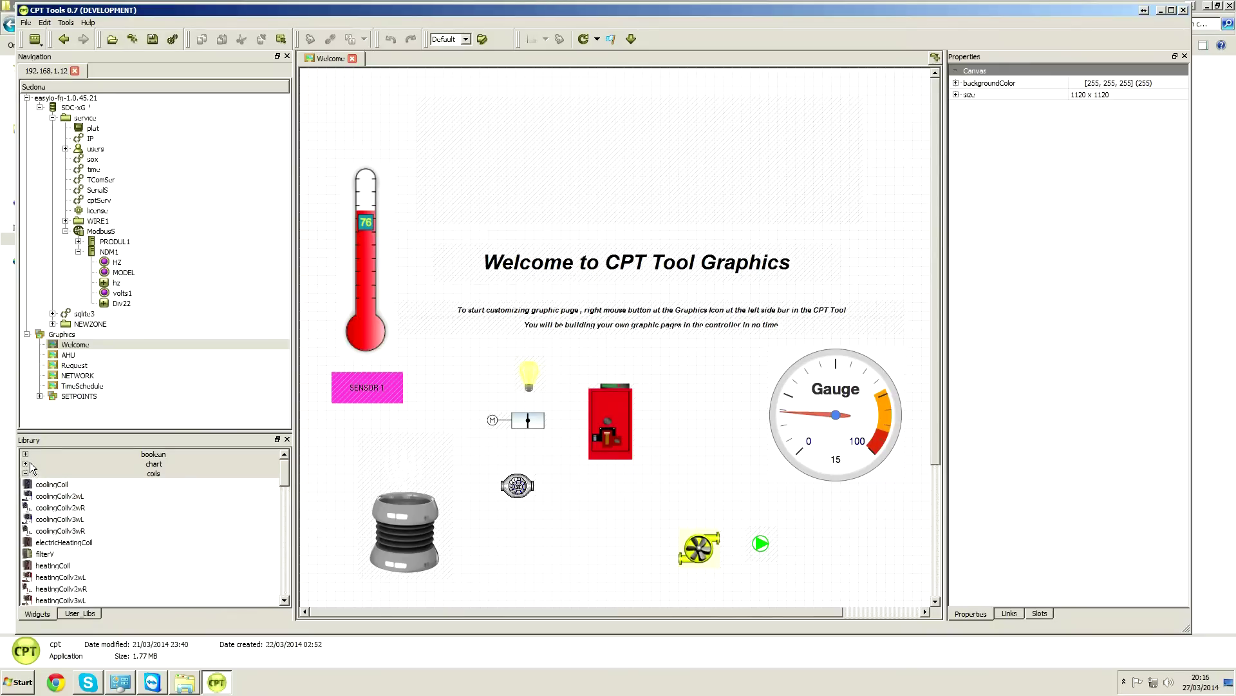
pyautogui.click(26, 463)
pyautogui.click(26, 454)
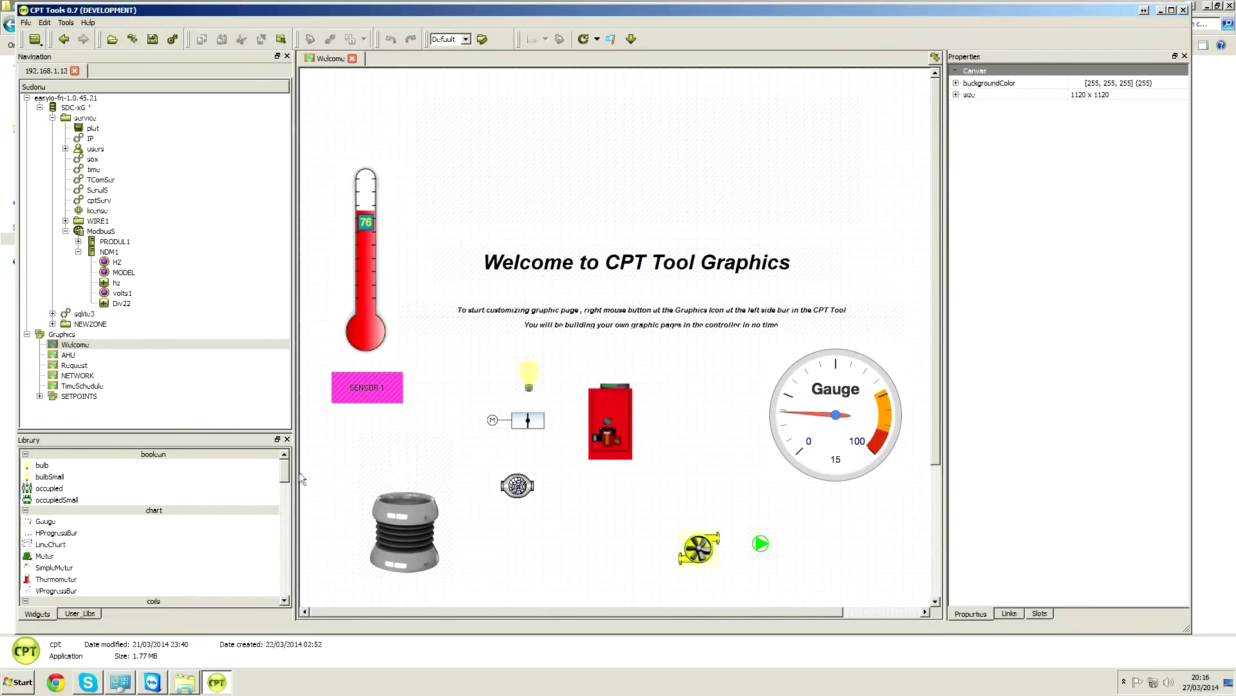
pyautogui.moveTo(285, 476); pyautogui.dragTo(306, 501)
pyautogui.moveTo(429, 501); pyautogui.dragTo(817, 198)
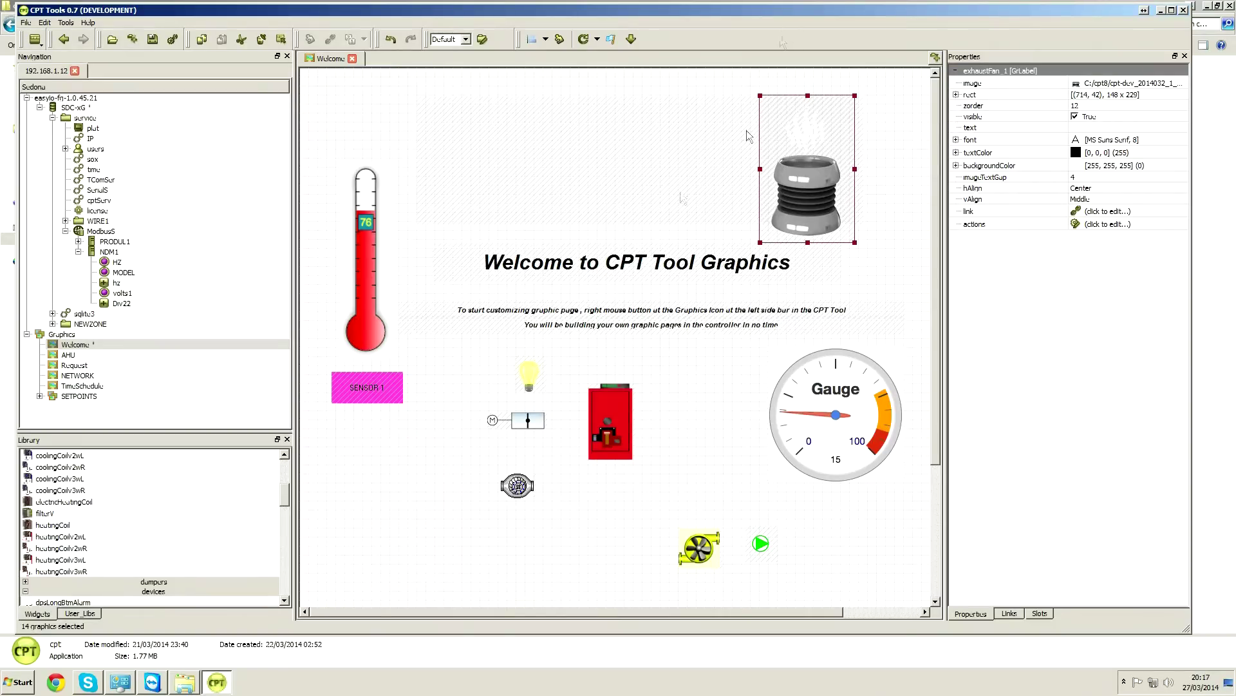
# - Preview the Welcome graphics page live in Chrome, showing thermometer 31 and gauge 7
pyautogui.click(610, 42)
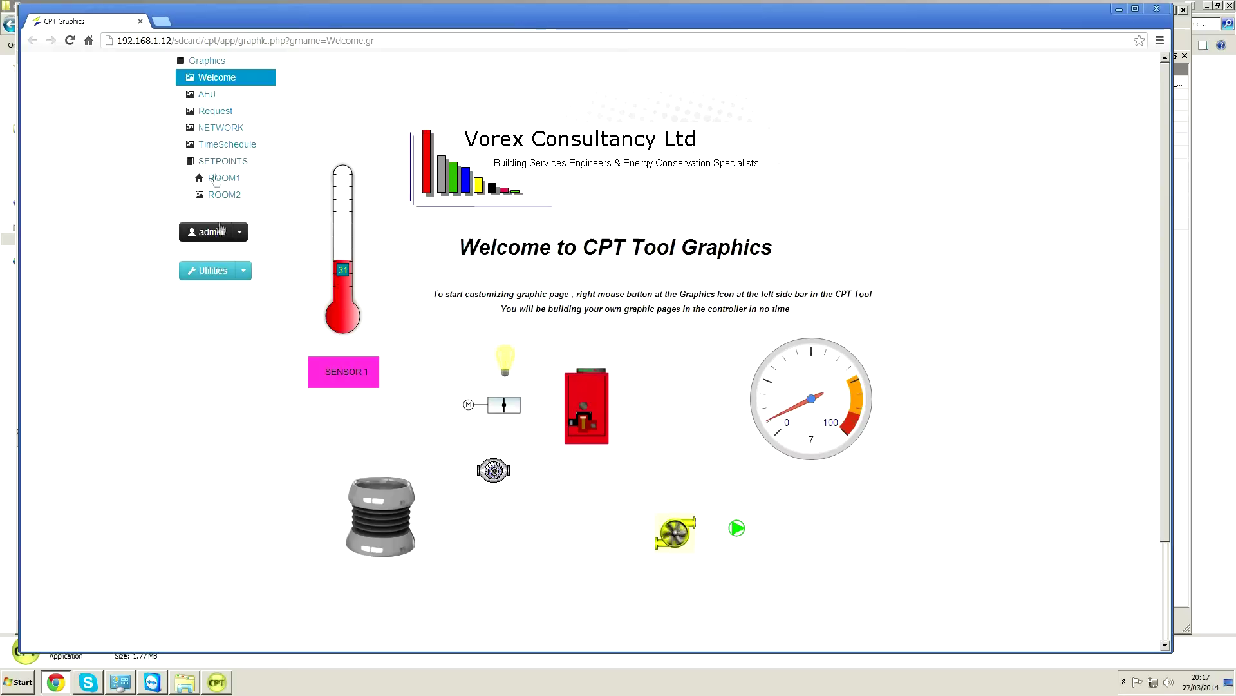
# - View the live AHU page, then the TimeSchedule page with the weekly FG Controller Schedule
pyautogui.click(208, 97)
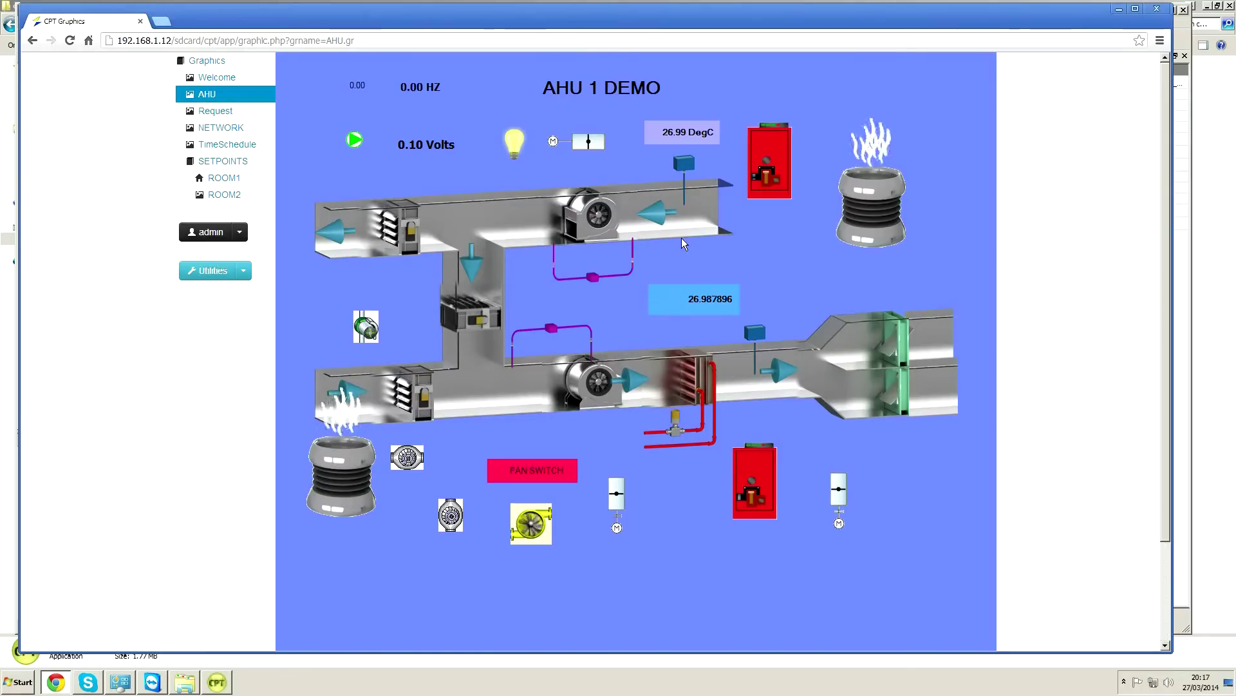
pyautogui.click(222, 148)
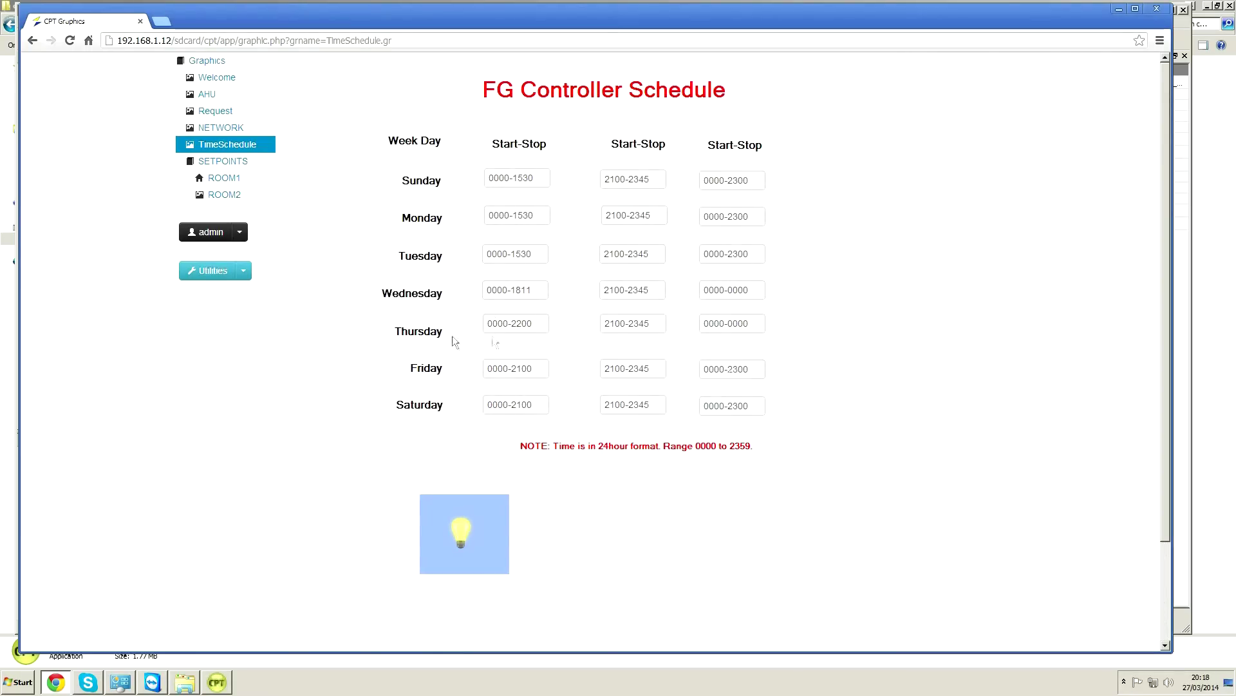
# - Set Thursday's first start-stop period to 0000-1800, then go to the ROOM1 setpoints page
pyautogui.click(543, 324)
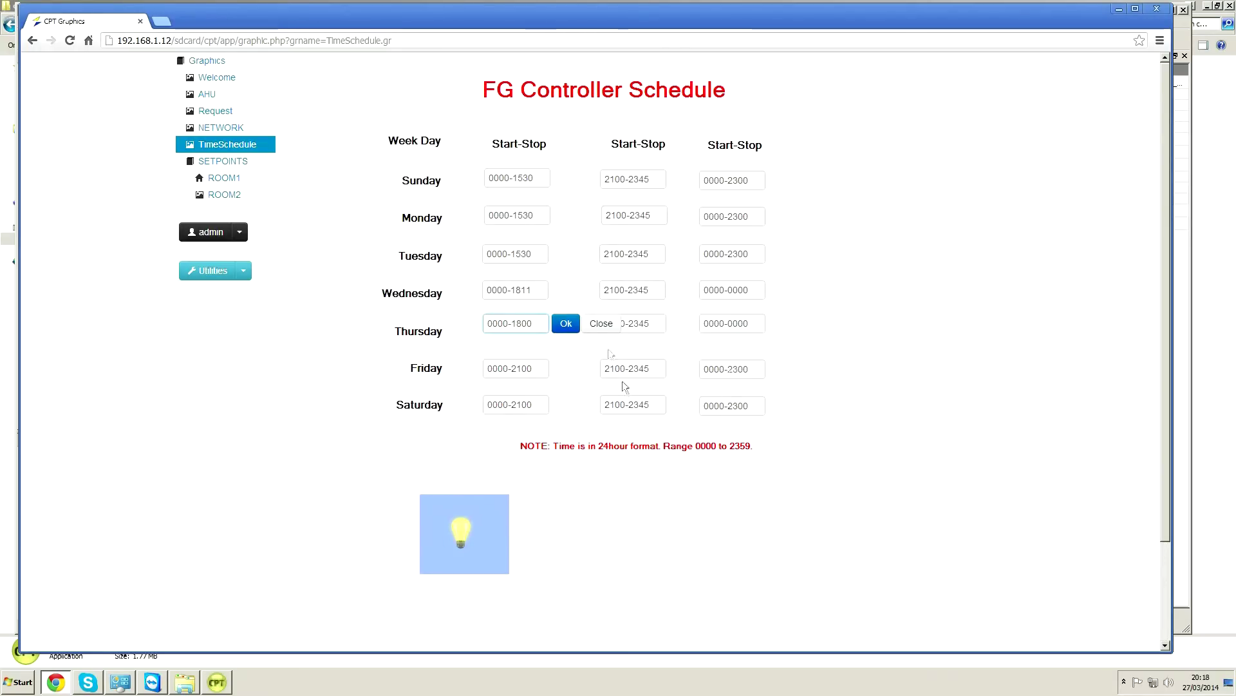
pyautogui.click(567, 326)
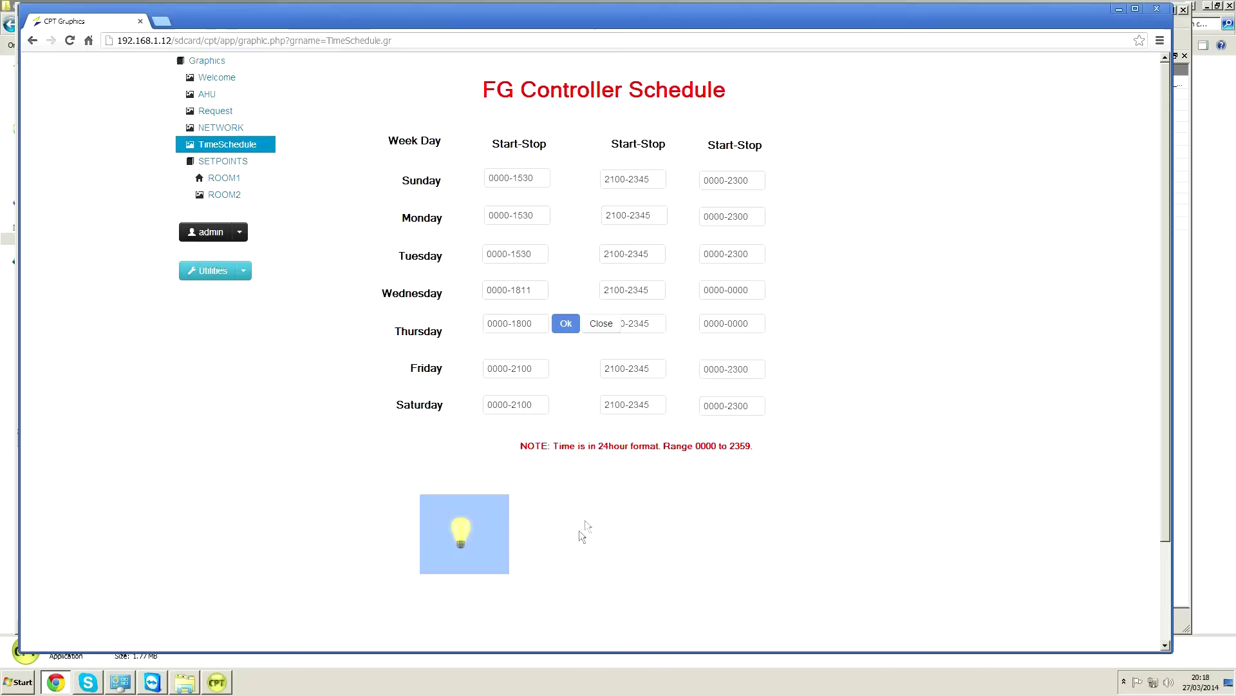
pyautogui.click(570, 327)
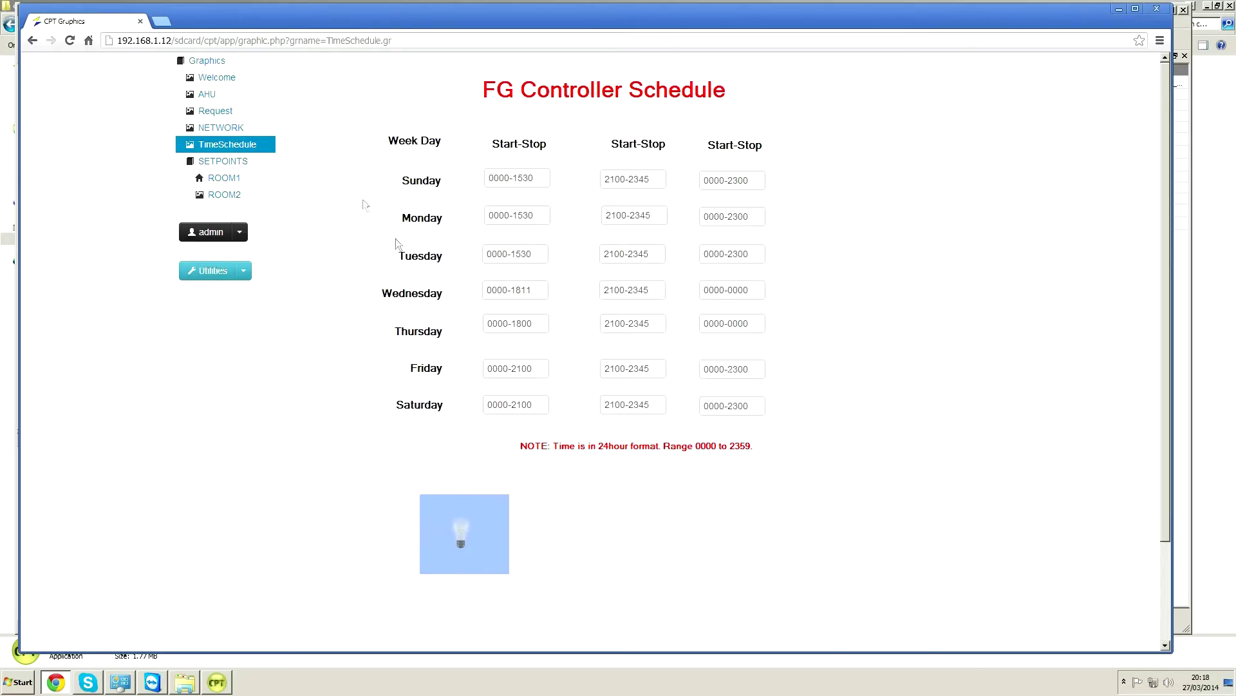
pyautogui.click(236, 177)
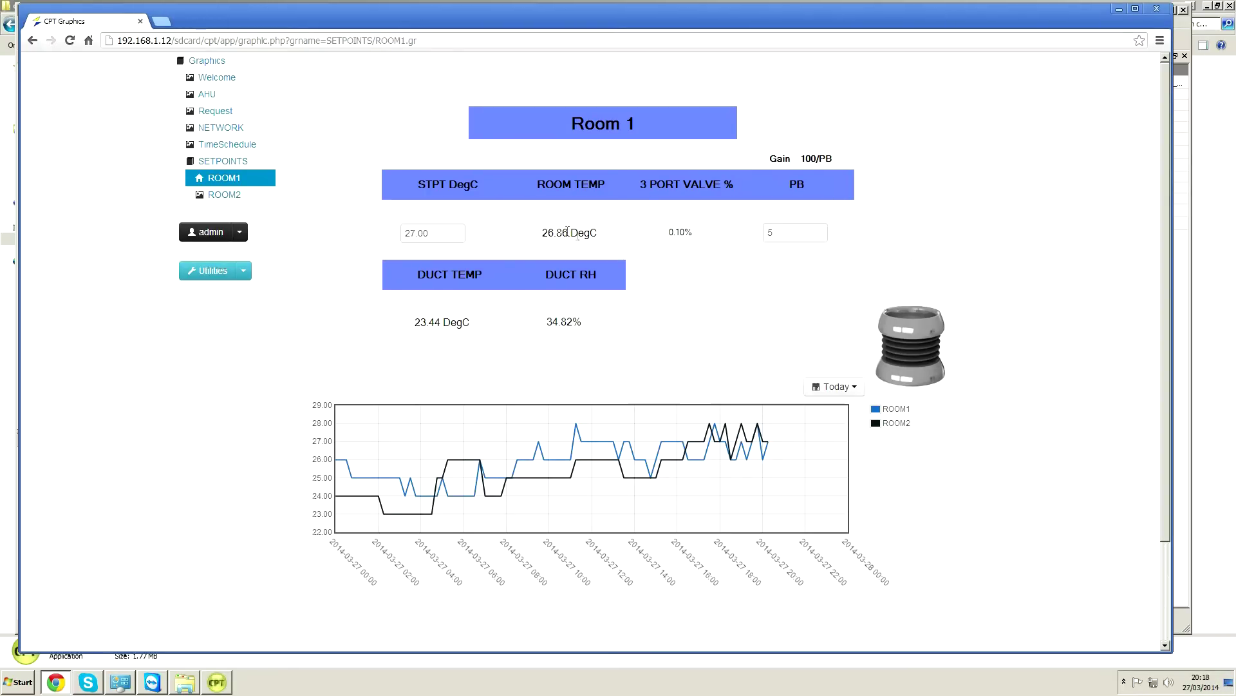
# - Replace the ROOM1 STPT DegC value 27.00 with 29
pyautogui.click(429, 233)
pyautogui.press('BackSpace')
pyautogui.press('BackSpace')
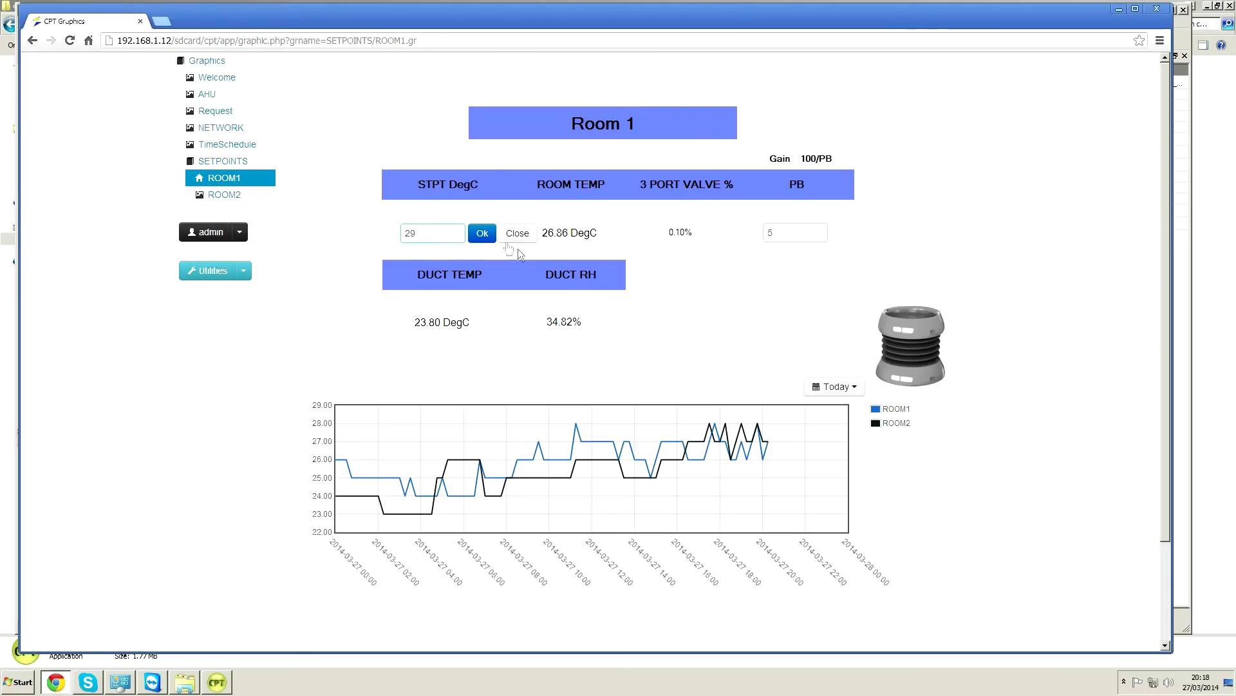
pyautogui.click(484, 234)
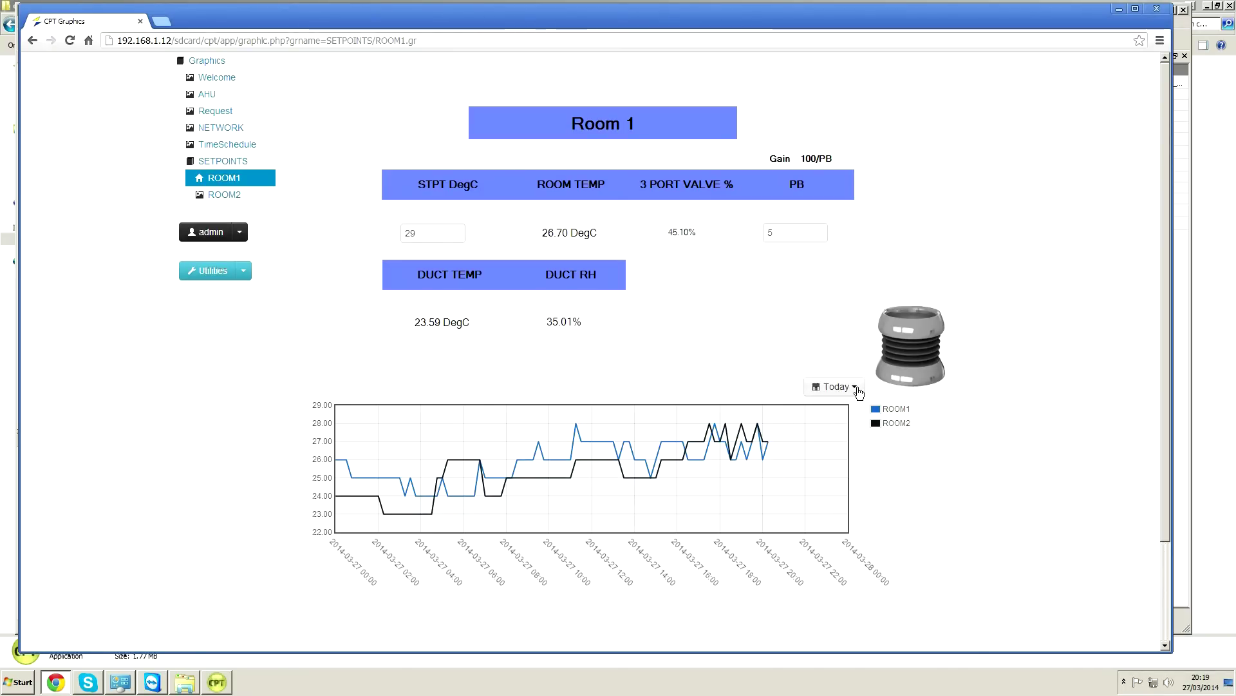
# - Switch the Room 1 trend chart range from Today to Yesterday, then go to the Request page
pyautogui.click(857, 389)
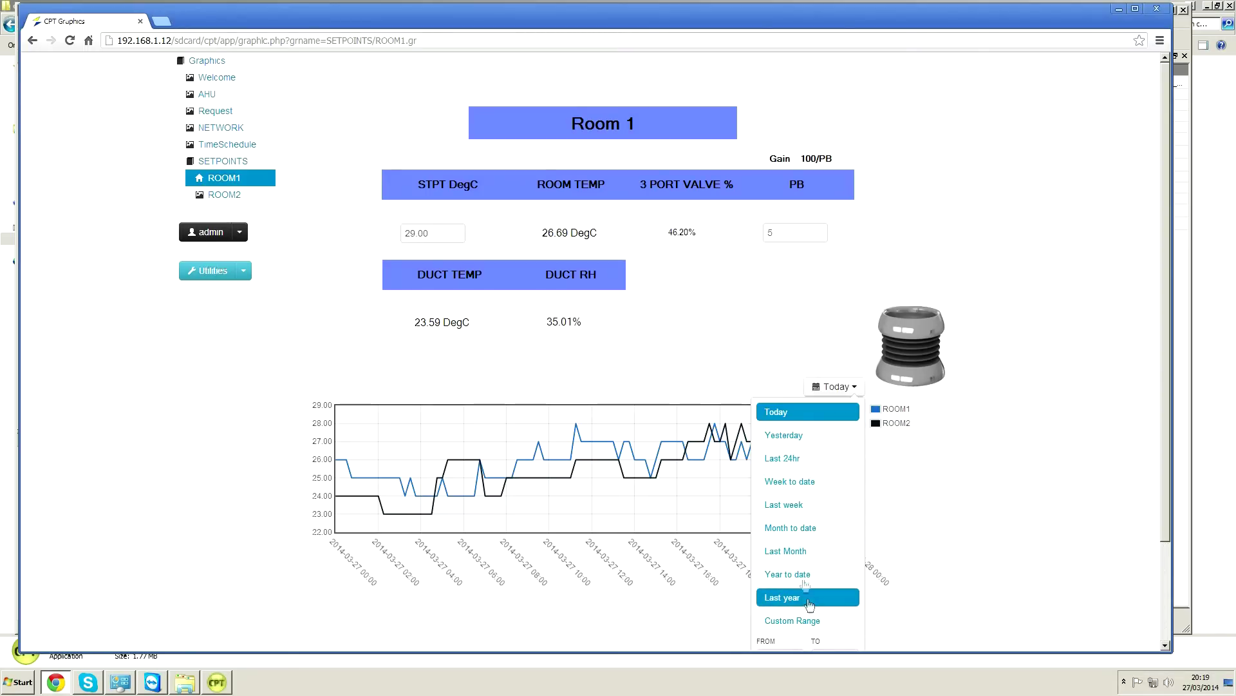
pyautogui.click(801, 436)
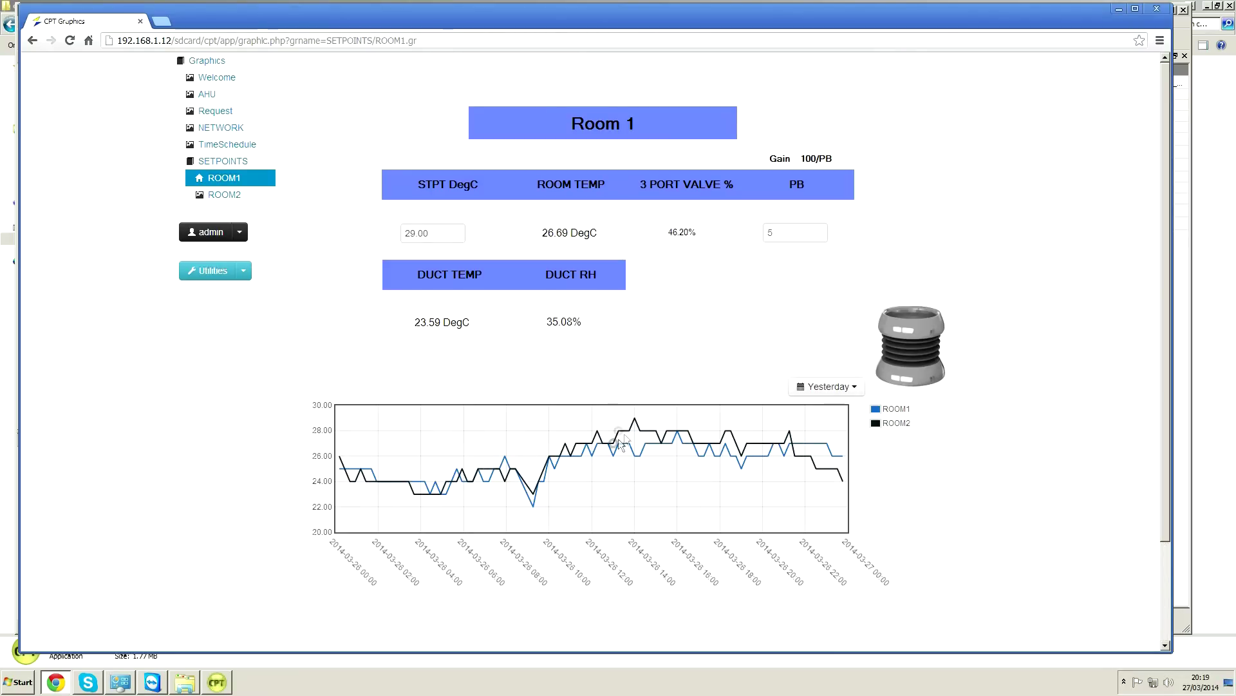
pyautogui.moveTo(635, 420)
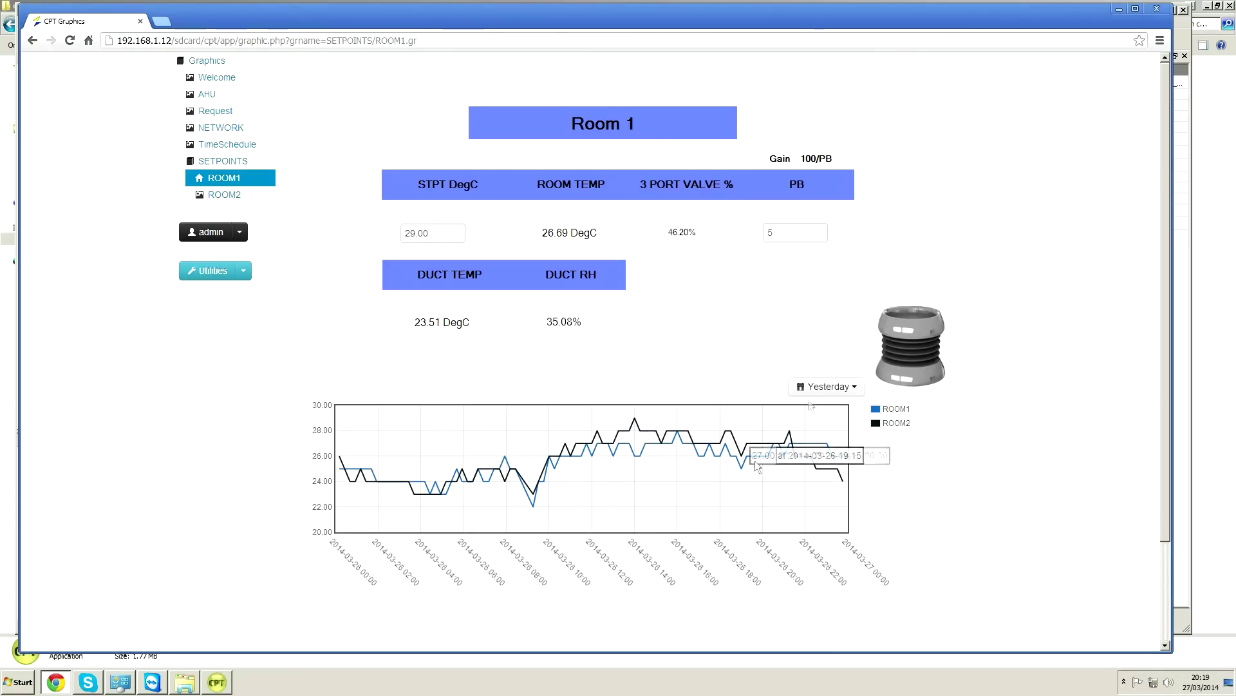
pyautogui.click(240, 128)
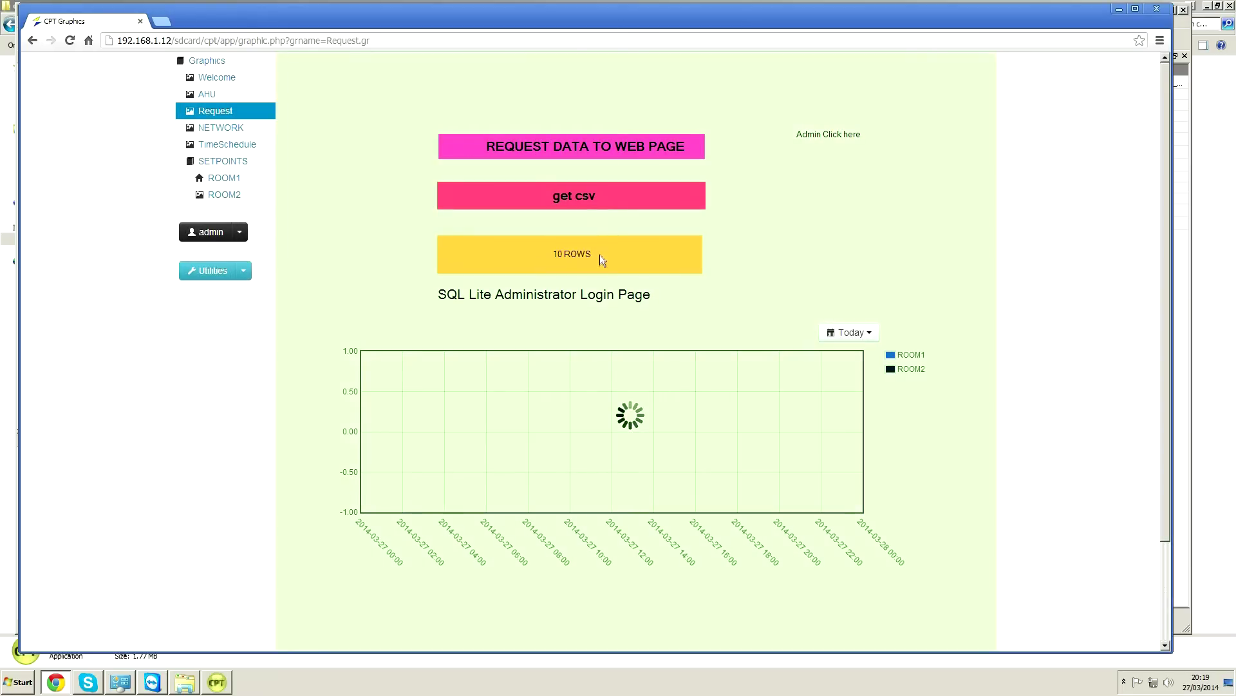
# - Download the logged data with get csv and open data_20140327 (2).csv in Excel
pyautogui.click(586, 196)
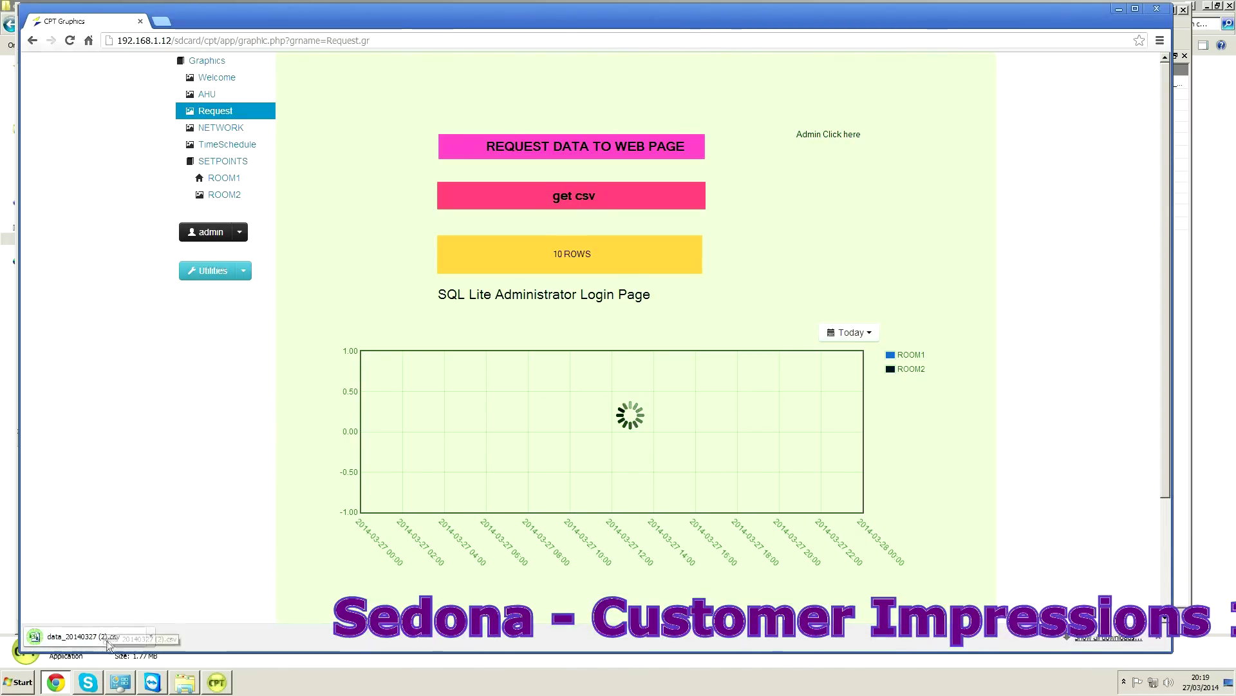
pyautogui.click(110, 638)
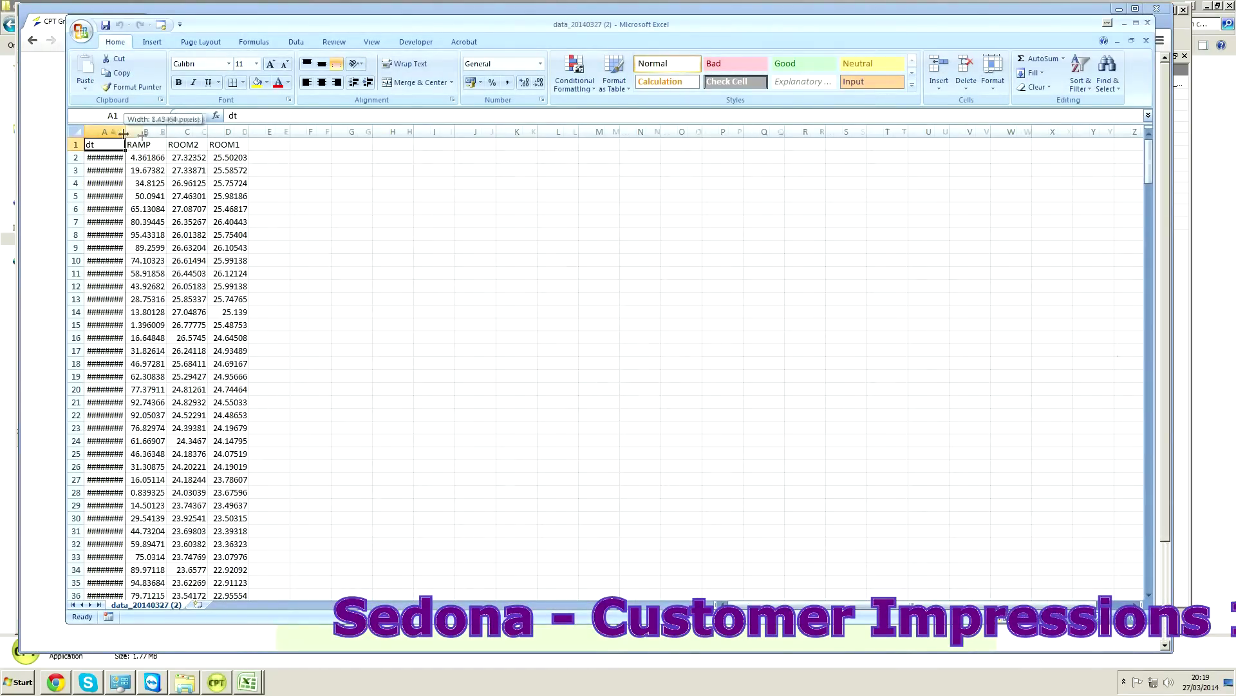
# - Widen column A and insert a 2-D line chart of the ROOM1 readings in D2:D34
pyautogui.doubleClick(127, 132)
pyautogui.moveTo(260, 157); pyautogui.dragTo(276, 565)
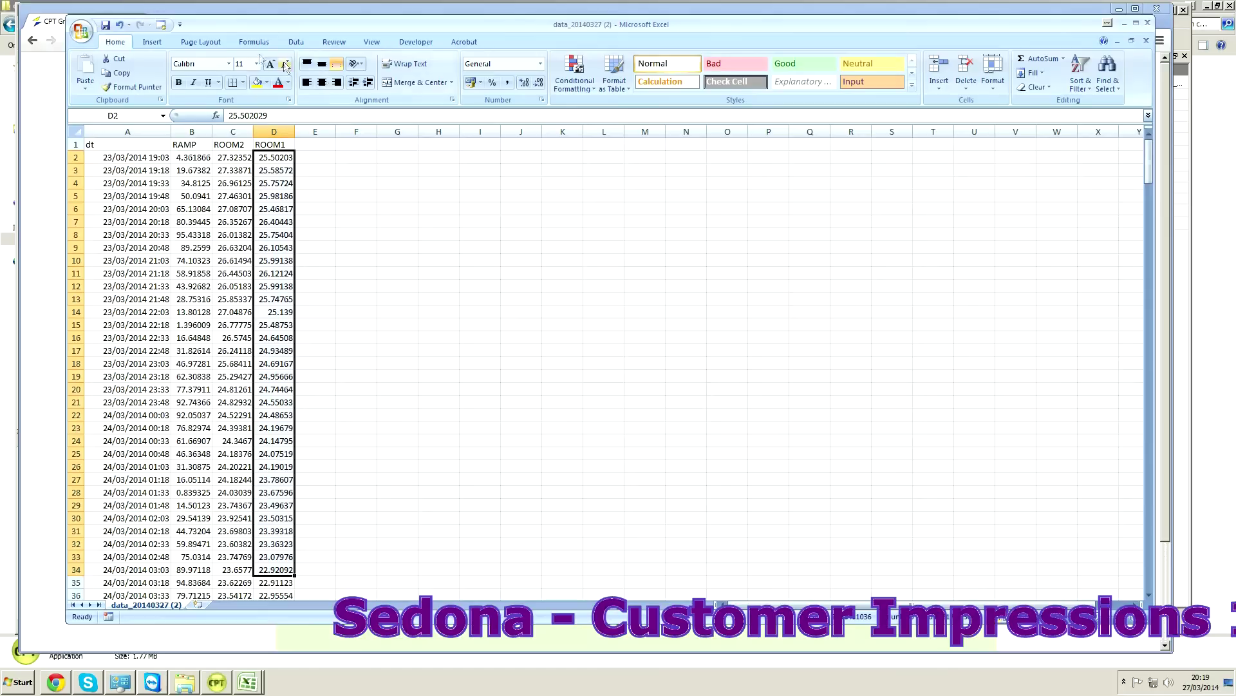
pyautogui.click(152, 42)
pyautogui.click(305, 76)
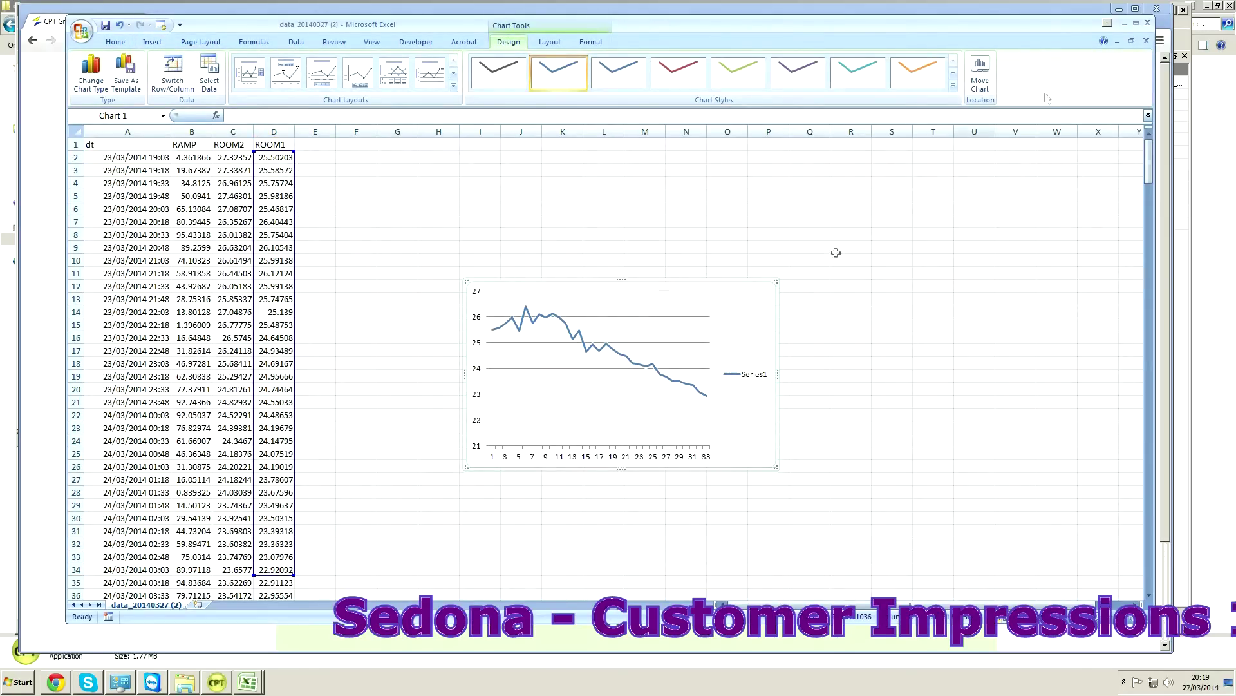
# - Close the data_20140327 (2) workbook without saving, then close PERSONAL
pyautogui.click(1148, 24)
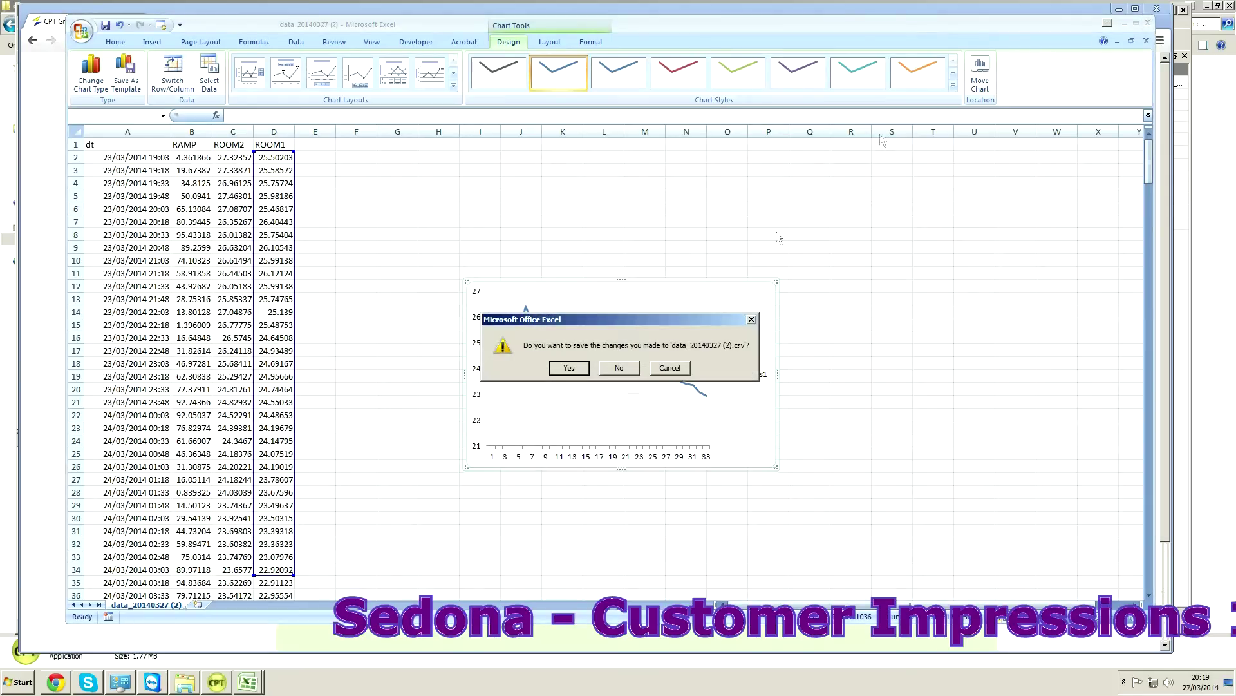
pyautogui.click(619, 368)
pyautogui.click(1148, 24)
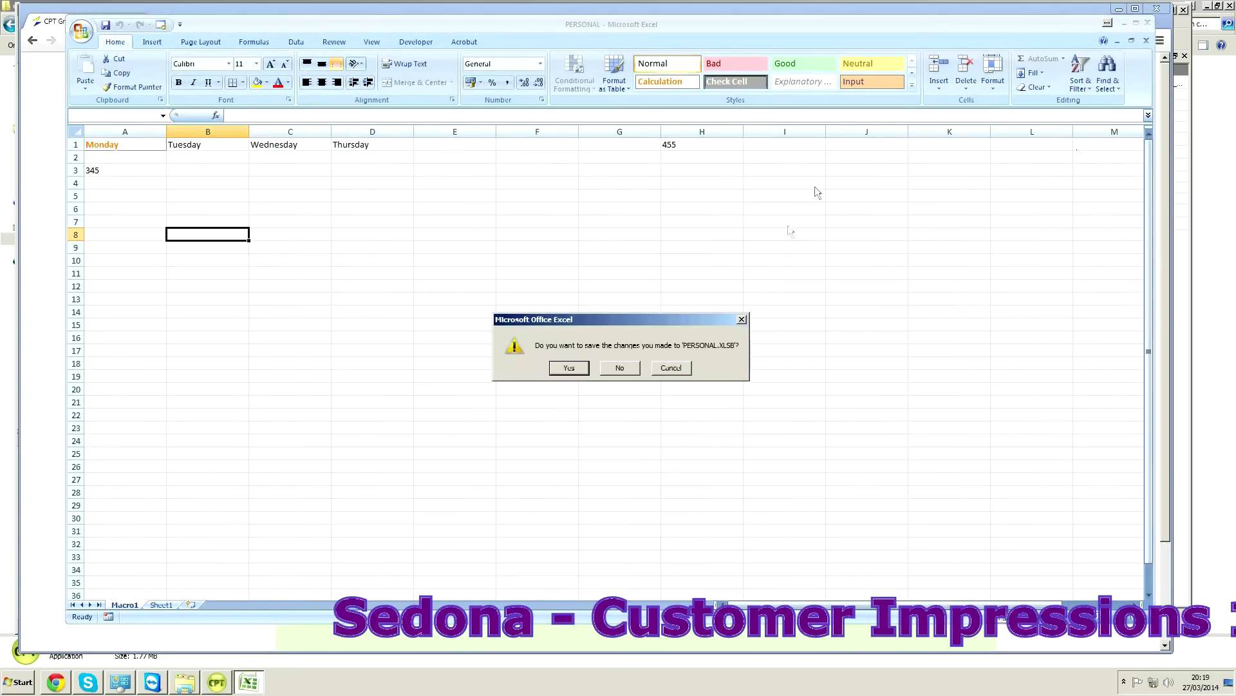
# - Quit Excel, list the dt, RAMP, ROOM2 and ROOM1 data as a web table, then close Chrome and CPT Tools
pyautogui.click(620, 367)
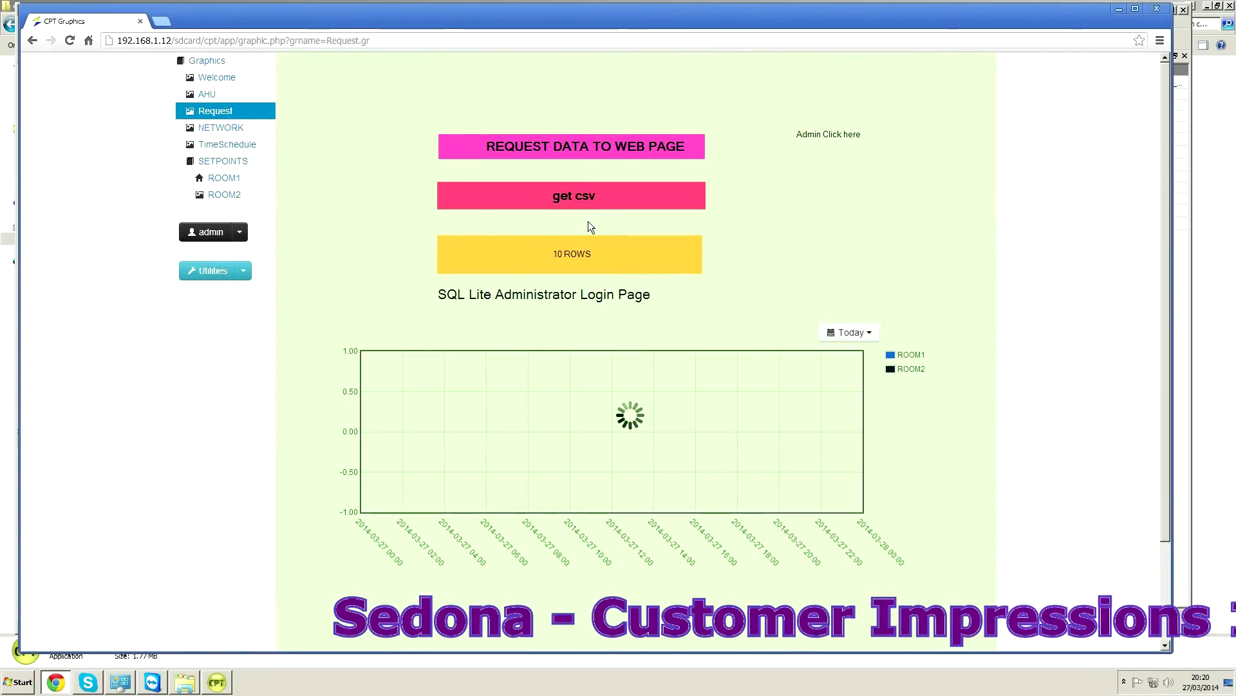
pyautogui.click(599, 147)
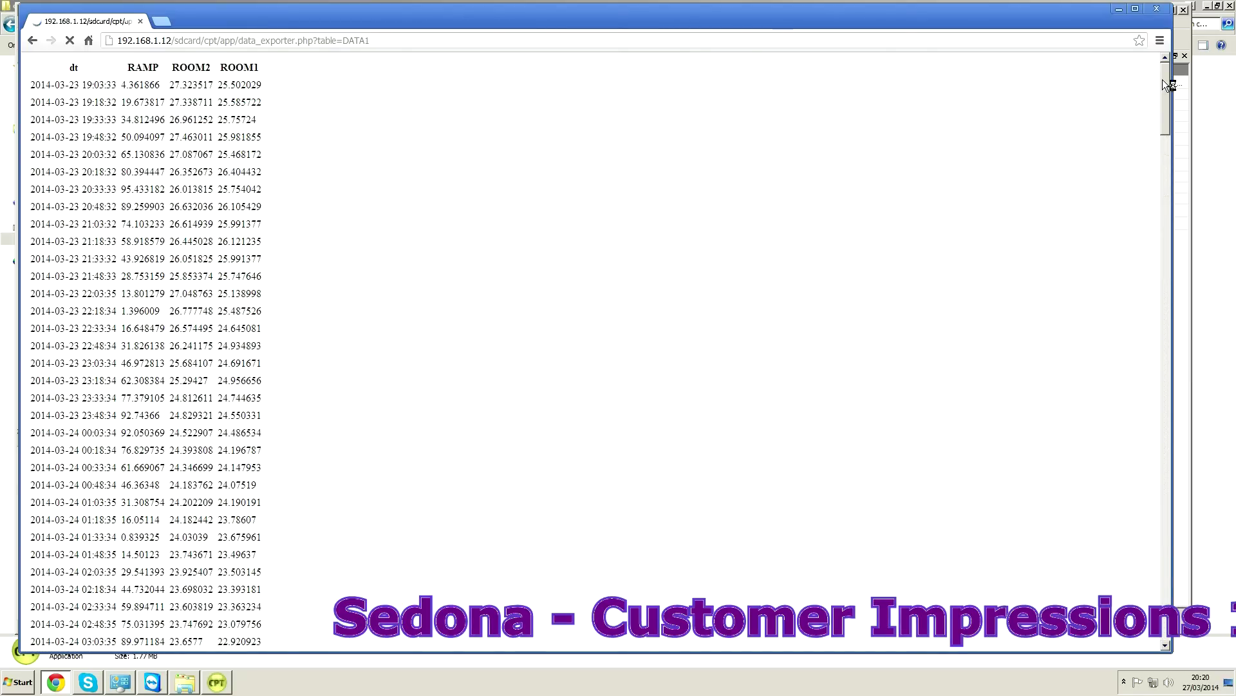
pyautogui.moveTo(1165, 98)
pyautogui.mouseDown()
pyautogui.moveTo(1150, 525)
pyautogui.moveTo(1152, 303)
pyautogui.moveTo(1176, 97)
pyautogui.mouseUp()
pyautogui.click(1157, 10)
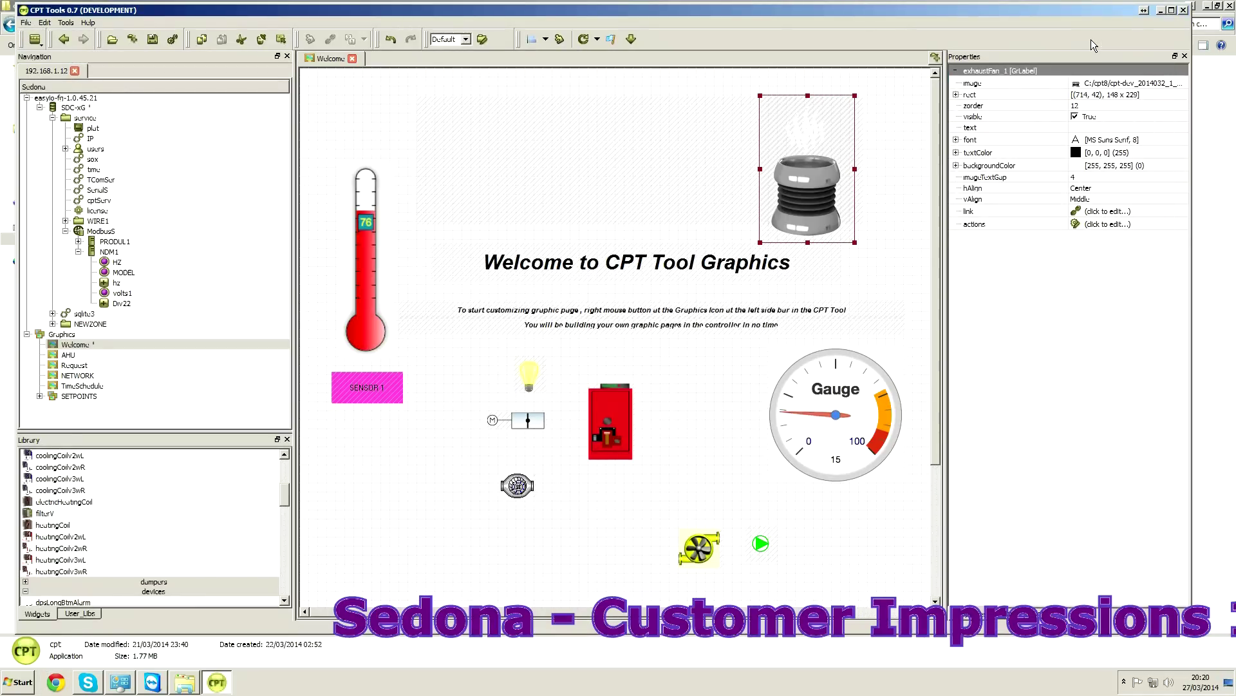
pyautogui.click(1183, 10)
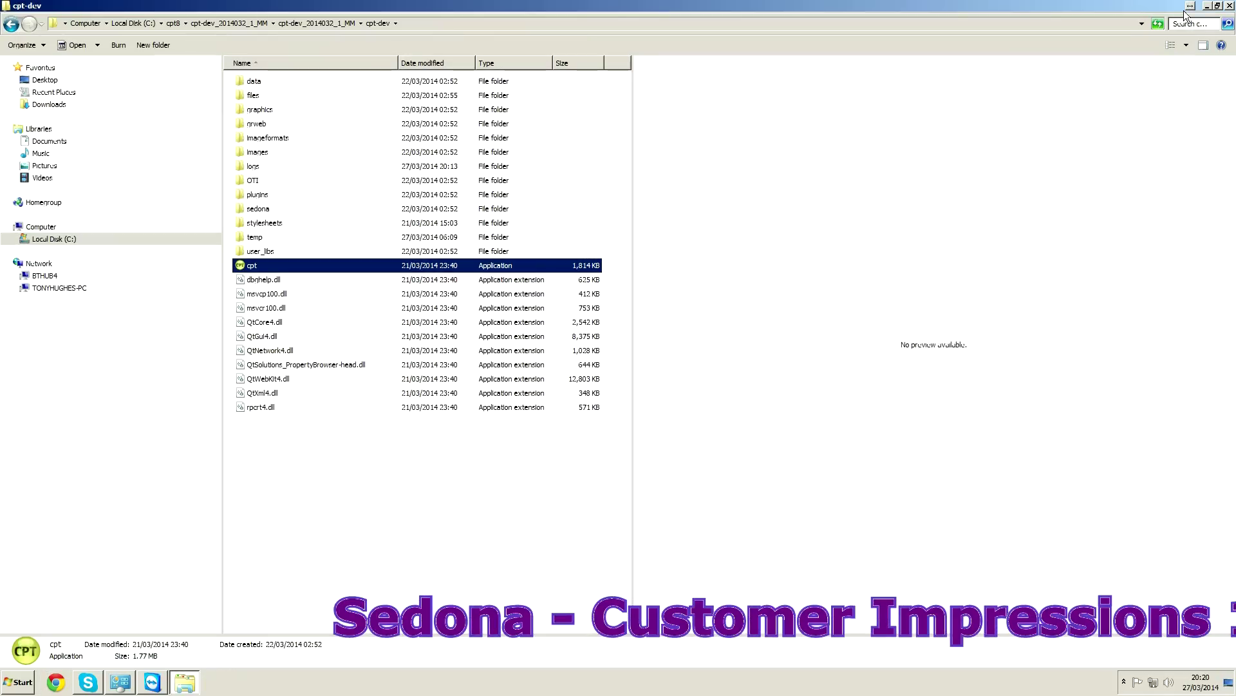